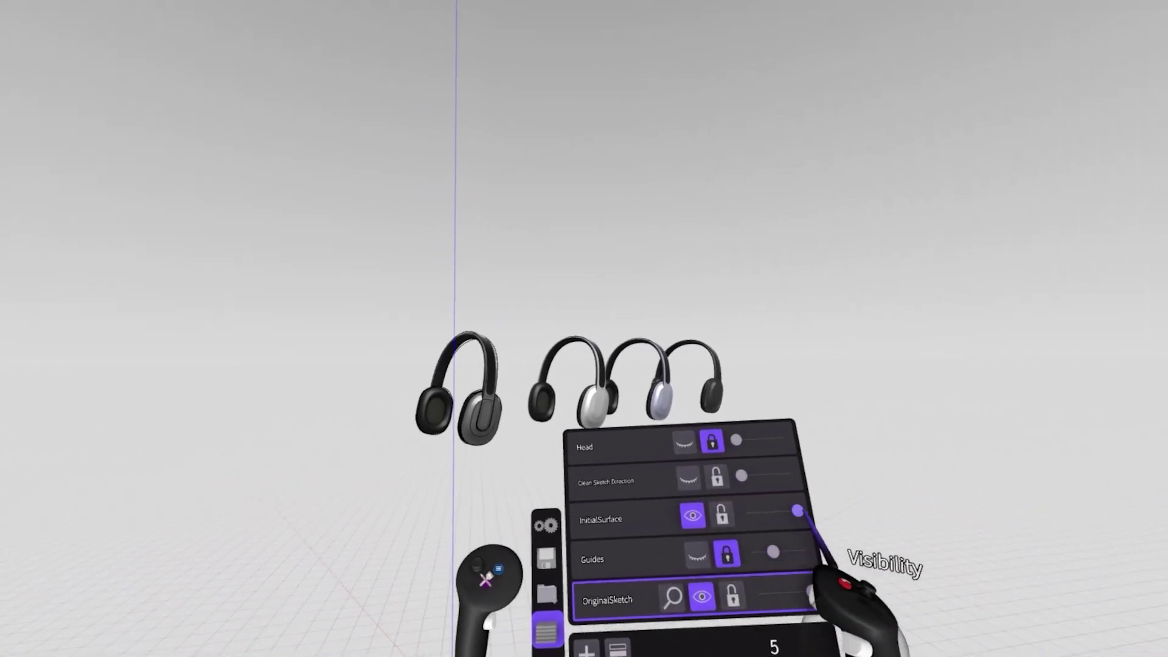
Step: Hide the InitialSurface layer, leaving the OriginalSketch layer shown
{"action": "left_click_drag", "start_coordinate": [798, 510], "coordinate": [746, 515]}
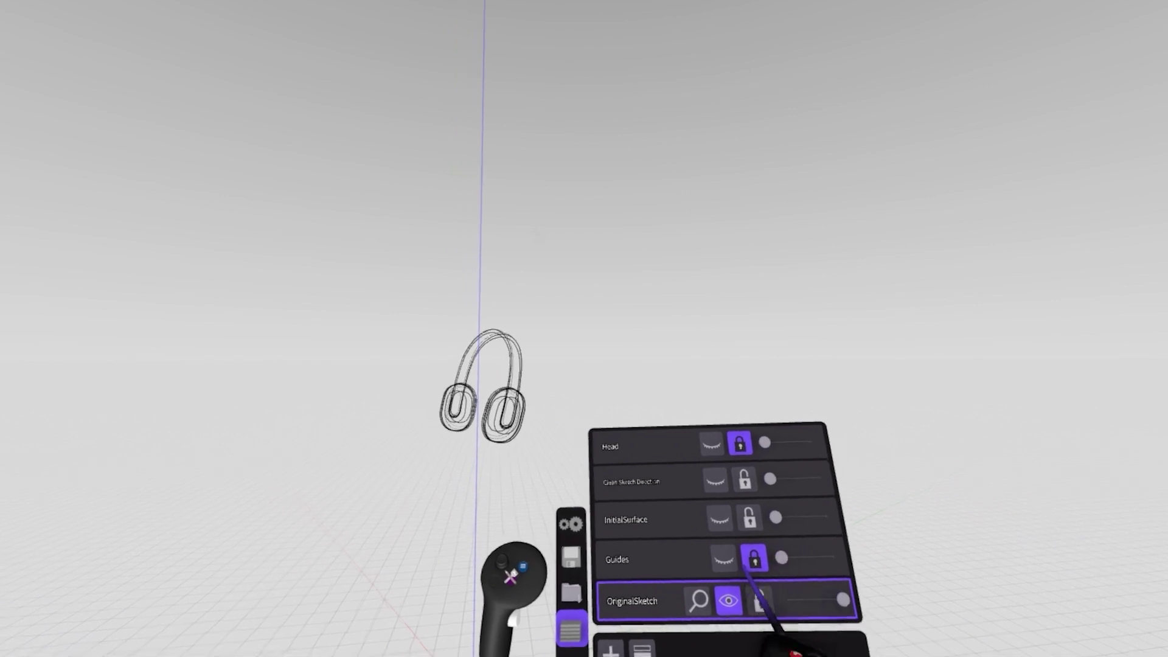
{"action": "key", "text": "Escape"}
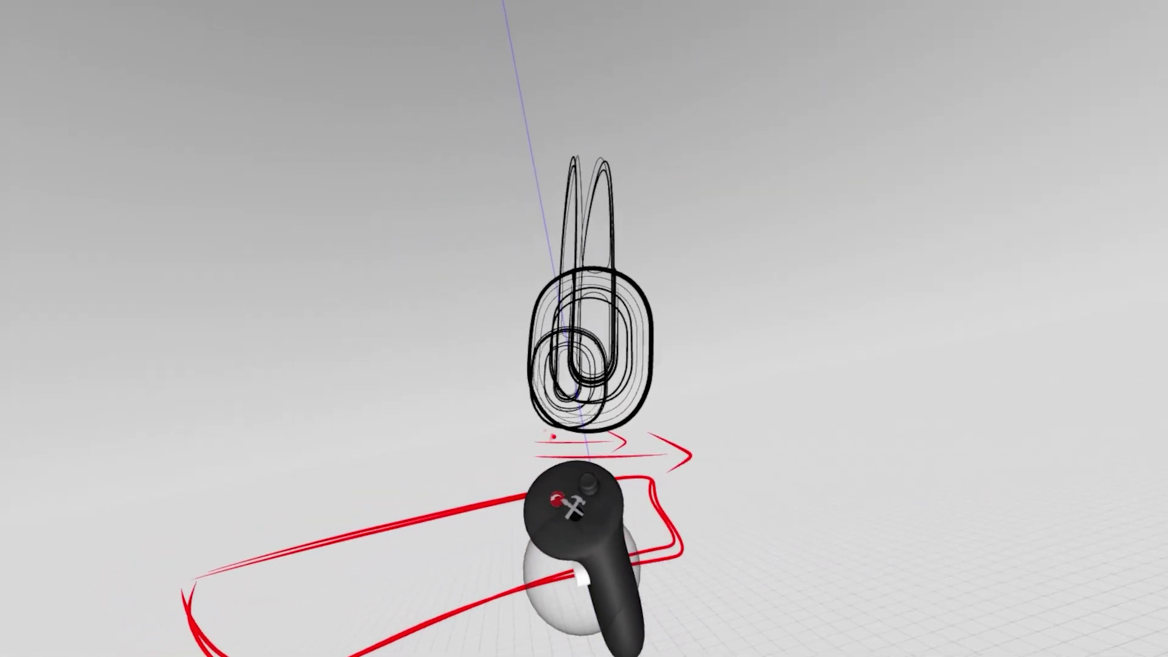
Step: Sketch mirrored red test strokes around the headphone's ear cup and undo strokes along the way
{"action": "mouse_move", "coordinate": [631, 490]}
{"action": "left_mouse_down"}
{"action": "mouse_move", "coordinate": [682, 502]}
{"action": "mouse_move", "coordinate": [694, 484]}
{"action": "left_mouse_up"}
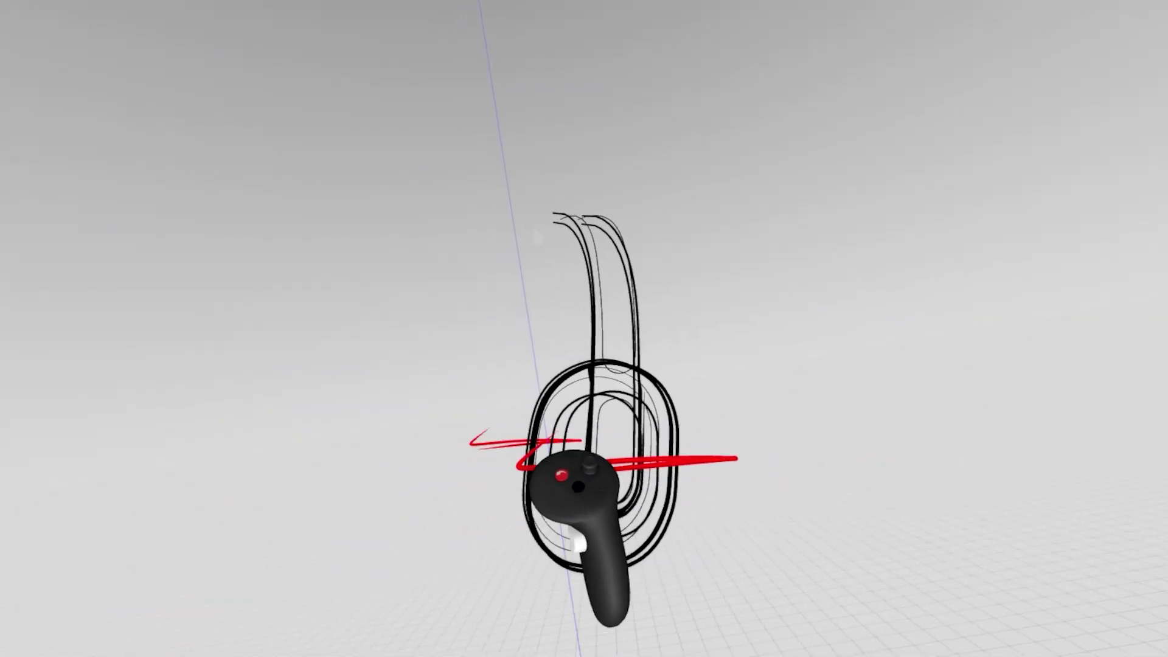
{"action": "left_click_drag", "start_coordinate": [552, 480], "coordinate": [543, 426]}
{"action": "mouse_move", "coordinate": [654, 459]}
{"action": "left_mouse_down"}
{"action": "mouse_move", "coordinate": [684, 417]}
{"action": "mouse_move", "coordinate": [645, 483]}
{"action": "left_mouse_up"}
{"action": "key", "text": "ctrl+z"}
{"action": "key", "text": "ctrl+z"}
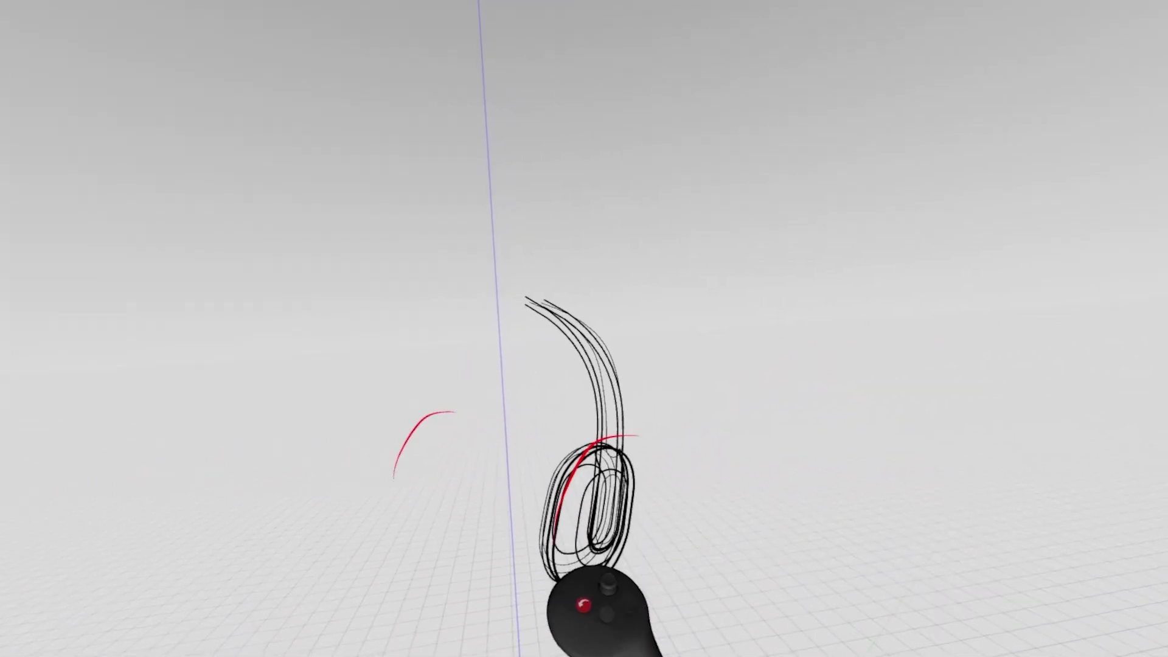
{"action": "left_click_drag", "start_coordinate": [723, 414], "coordinate": [679, 437]}
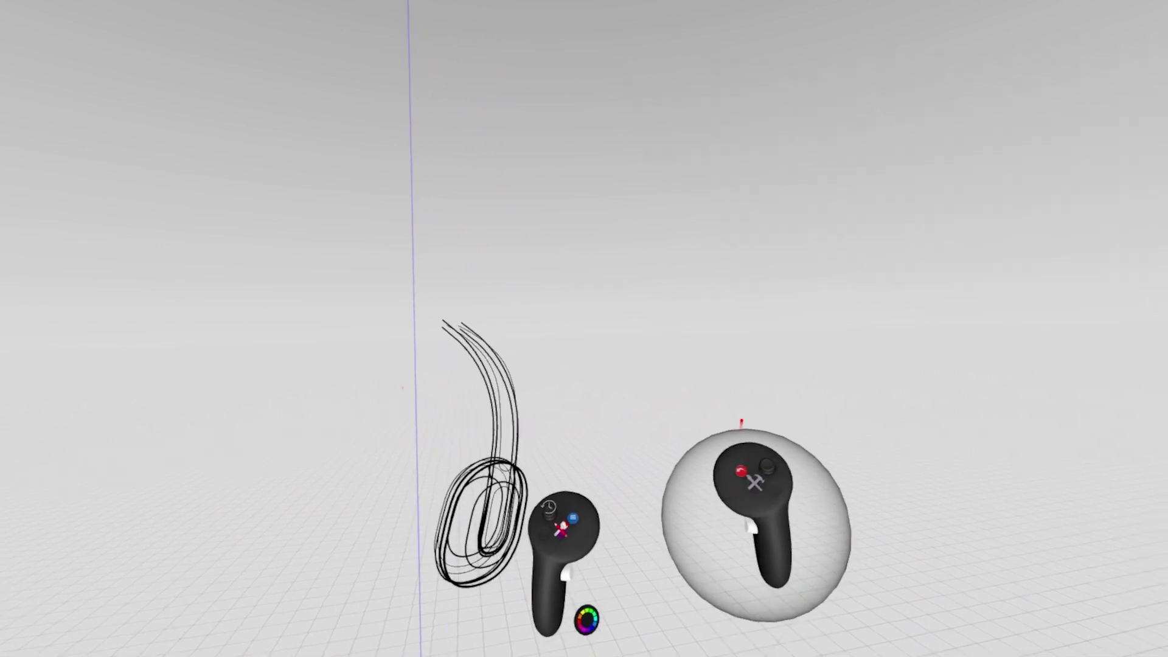
Step: Select the half-headphone sketch and rotate it so the ear cup lies flat, parallel to the ground grid
{"action": "left_click", "coordinate": [642, 407]}
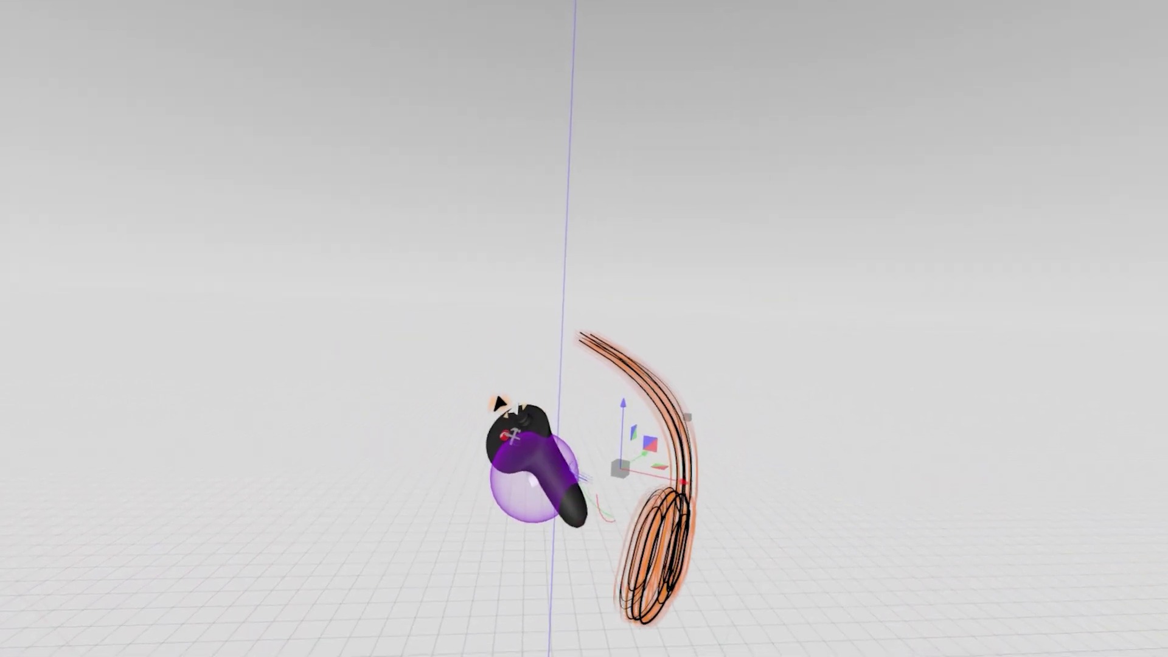
{"action": "mouse_move", "coordinate": [533, 479]}
{"action": "left_mouse_down"}
{"action": "mouse_move", "coordinate": [511, 472]}
{"action": "mouse_move", "coordinate": [527, 429]}
{"action": "mouse_move", "coordinate": [578, 423]}
{"action": "left_mouse_up"}
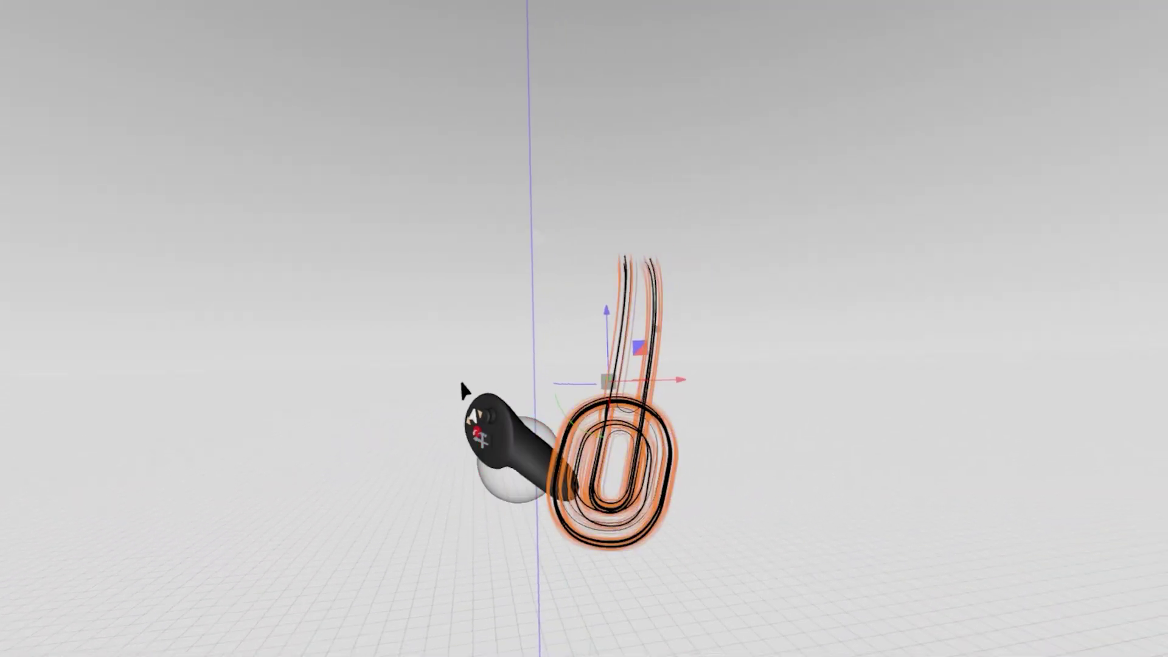
{"action": "left_click_drag", "start_coordinate": [518, 464], "coordinate": [529, 476]}
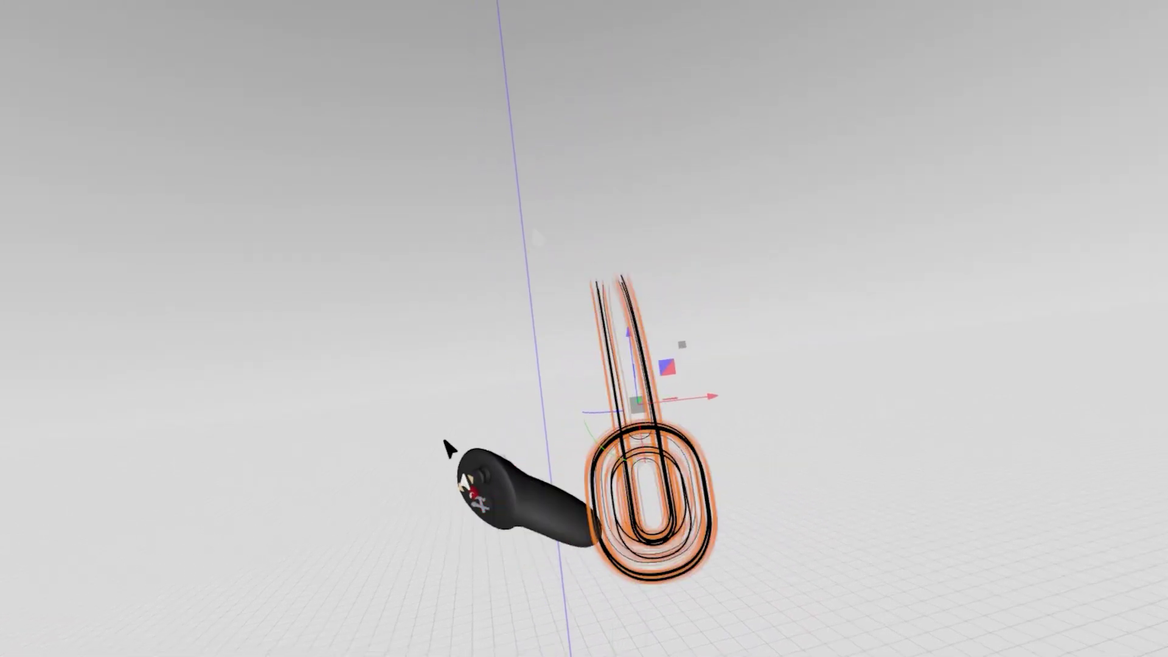
{"action": "left_click_drag", "start_coordinate": [685, 445], "coordinate": [670, 457]}
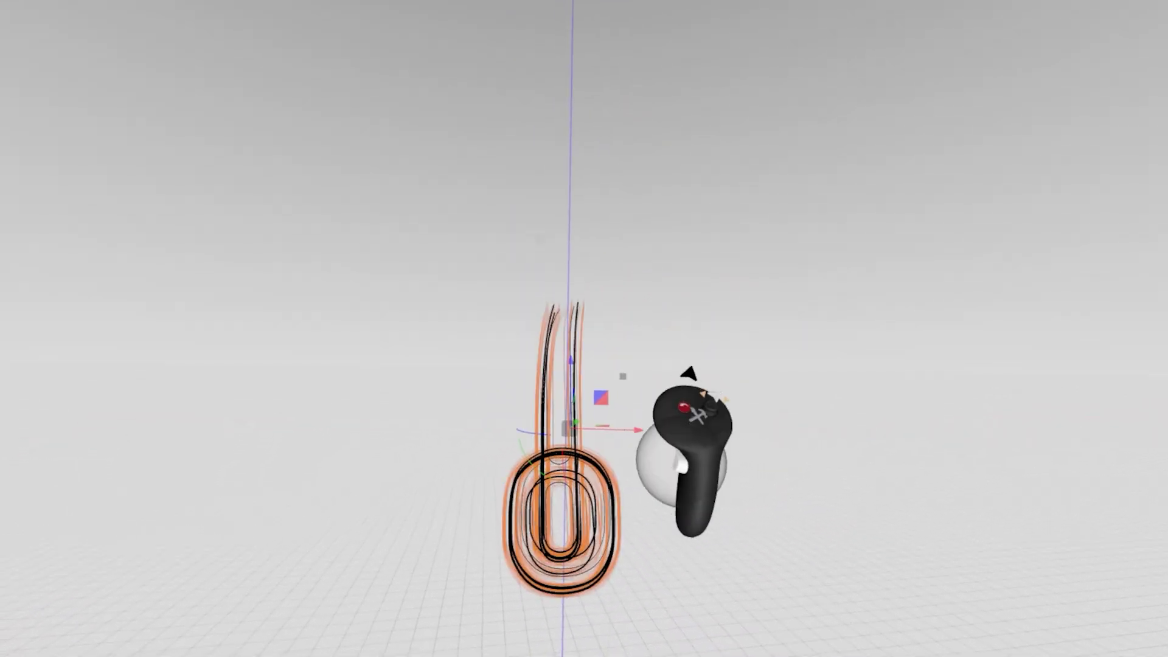
{"action": "mouse_move", "coordinate": [534, 464]}
{"action": "left_mouse_down"}
{"action": "mouse_move", "coordinate": [511, 422]}
{"action": "mouse_move", "coordinate": [550, 372]}
{"action": "left_mouse_up"}
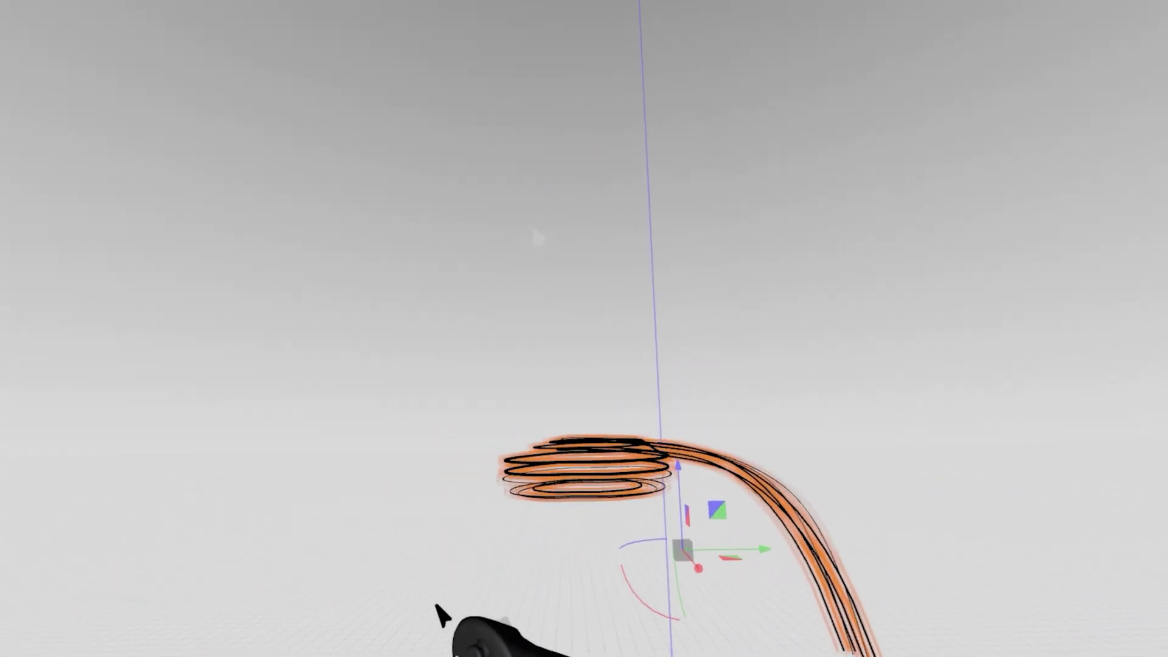
{"action": "left_click_drag", "start_coordinate": [568, 545], "coordinate": [566, 549]}
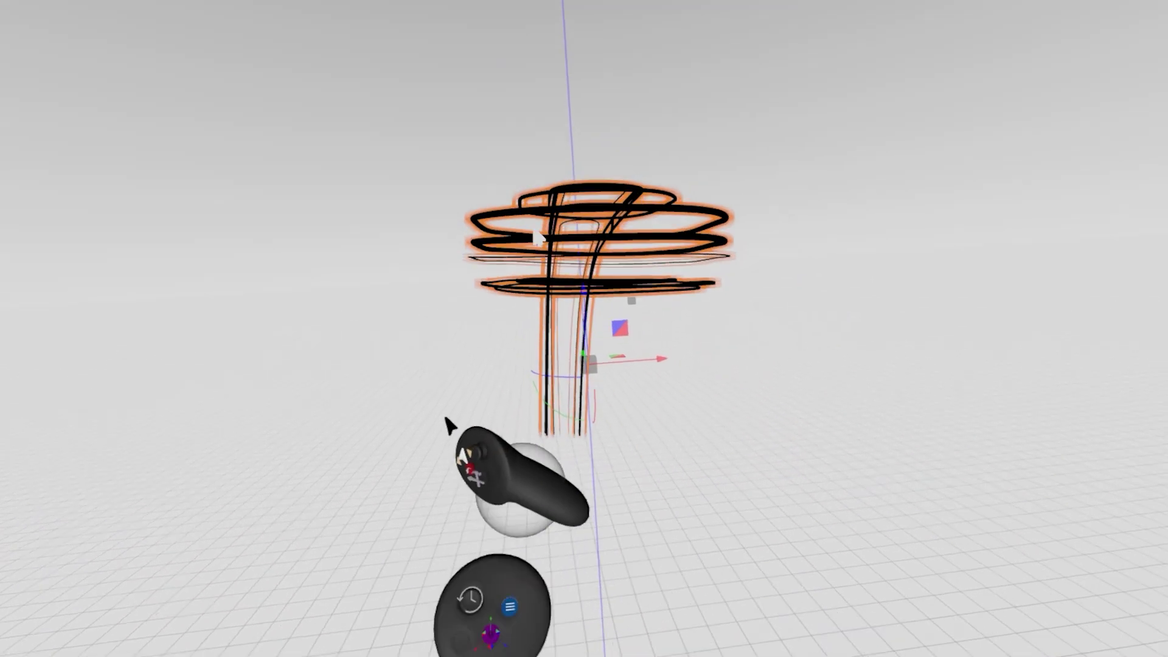
Step: Straighten the rotated headphone sketch and lower it so the ear cup sits near the grid origin
{"action": "left_click_drag", "start_coordinate": [555, 425], "coordinate": [563, 424]}
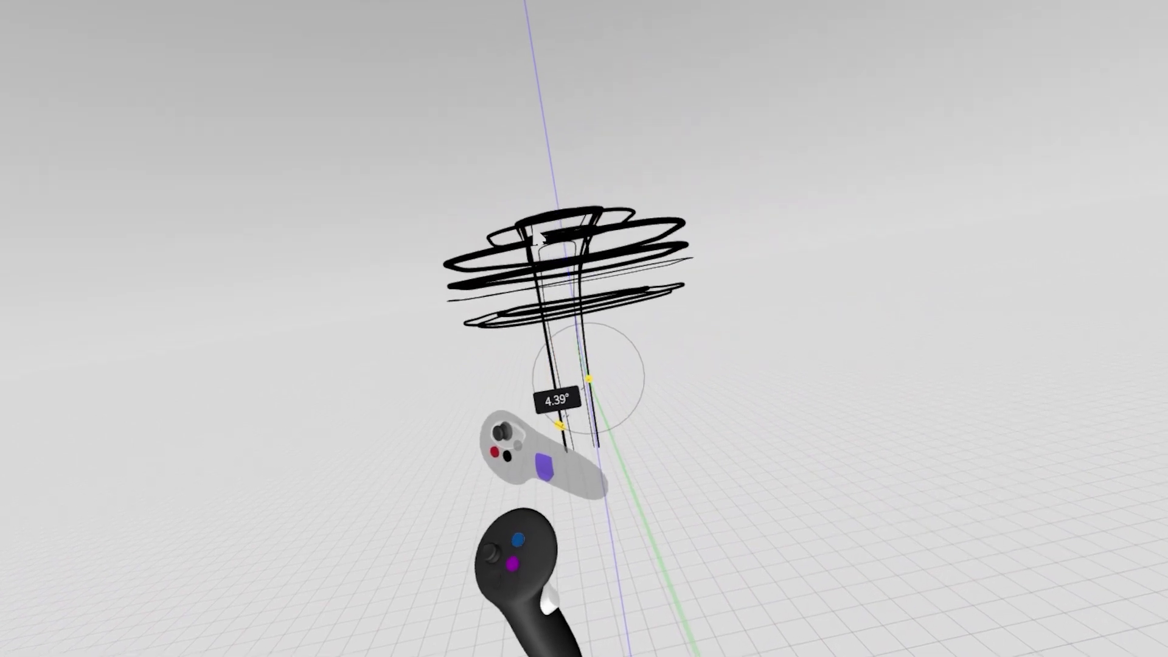
{"action": "left_click_drag", "start_coordinate": [578, 354], "coordinate": [618, 537]}
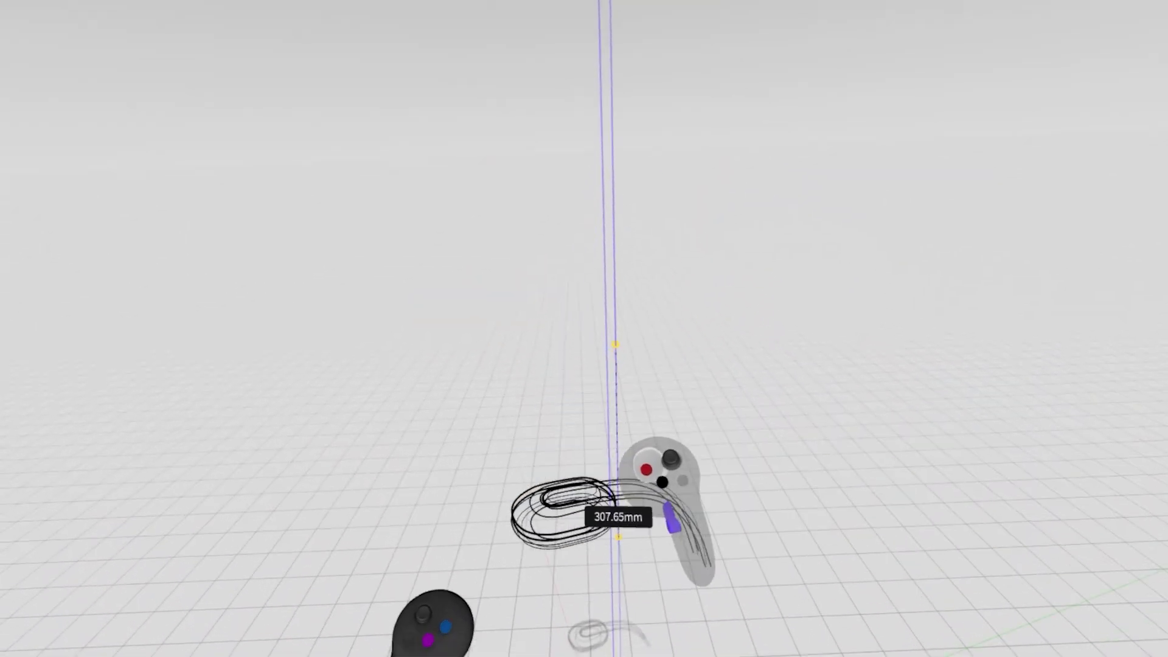
{"action": "mouse_move", "coordinate": [628, 317]}
{"action": "left_mouse_down"}
{"action": "mouse_move", "coordinate": [621, 600]}
{"action": "mouse_move", "coordinate": [643, 562]}
{"action": "left_mouse_up"}
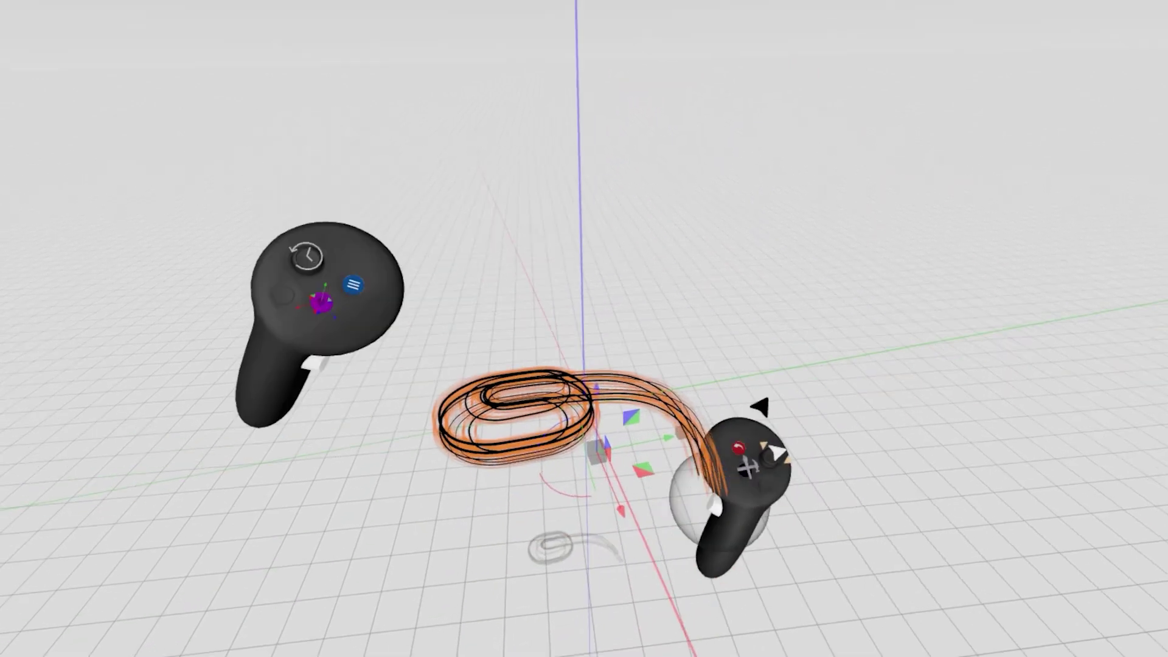
{"action": "left_click_drag", "start_coordinate": [683, 467], "coordinate": [754, 473]}
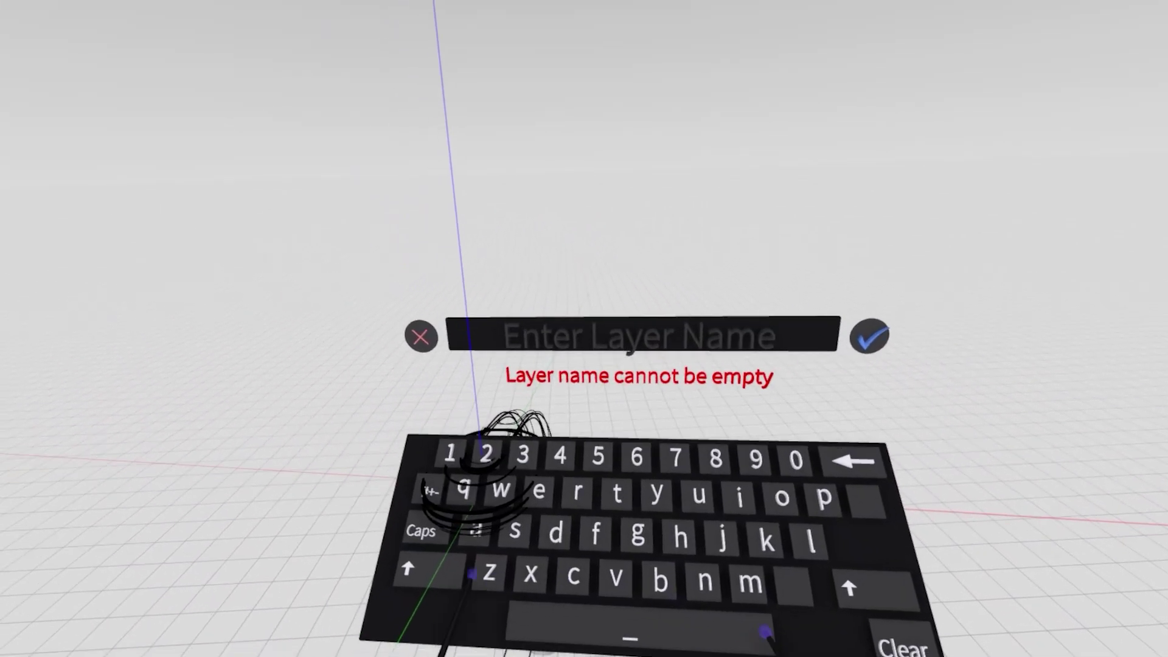
Step: Name the layer Cleaner+MorePrecise and confirm the name
{"action": "left_click", "coordinate": [817, 594]}
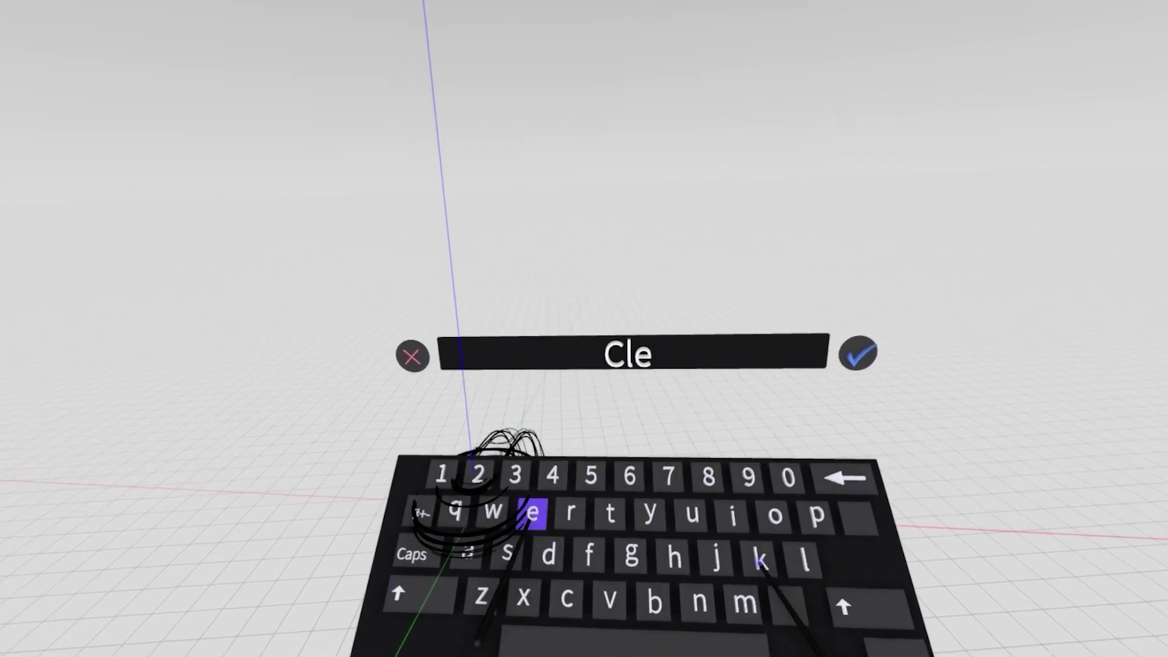
{"action": "type", "text": "aner"}
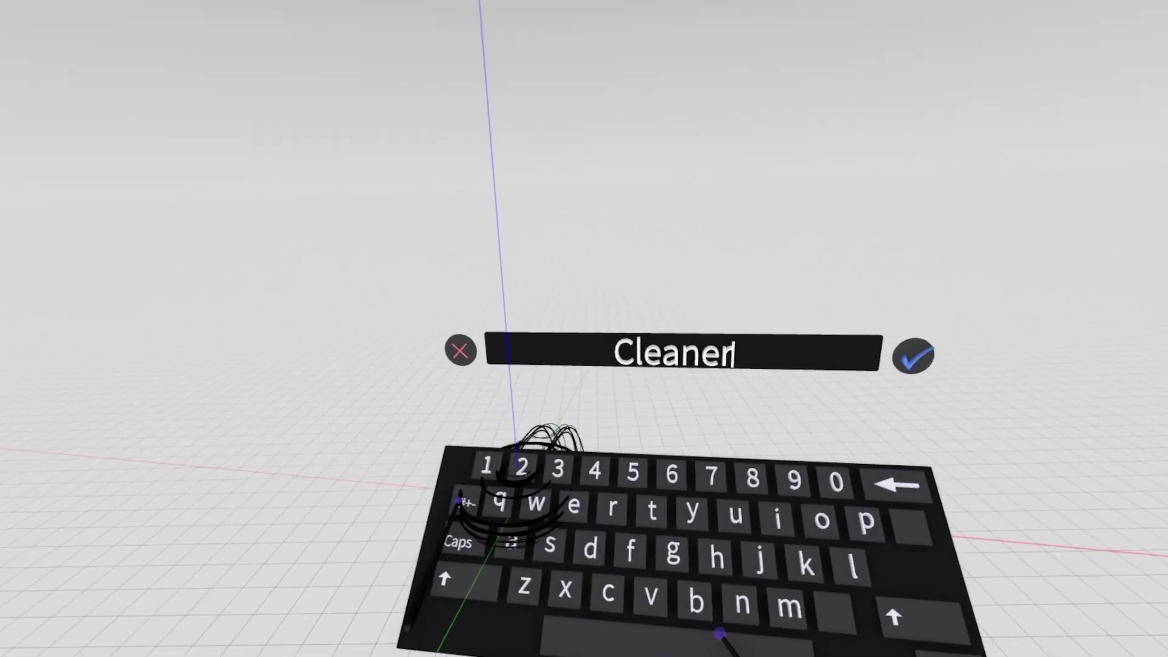
{"action": "left_click", "coordinate": [416, 505]}
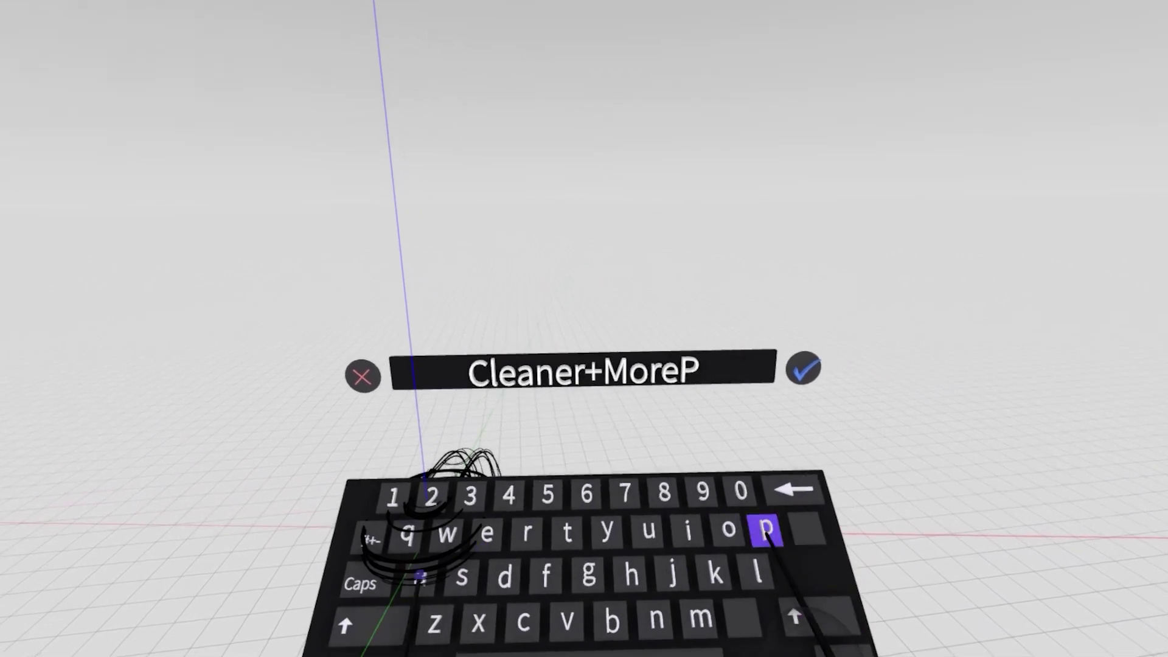
{"action": "type", "text": "MorePrecise"}
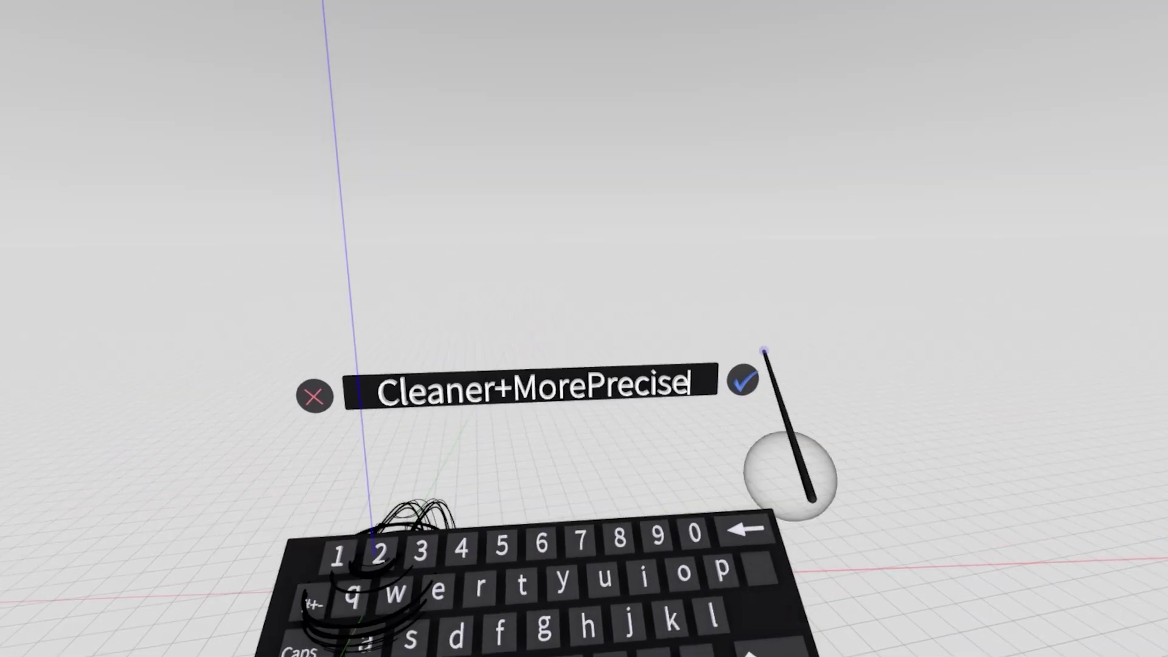
{"action": "left_click", "coordinate": [821, 361]}
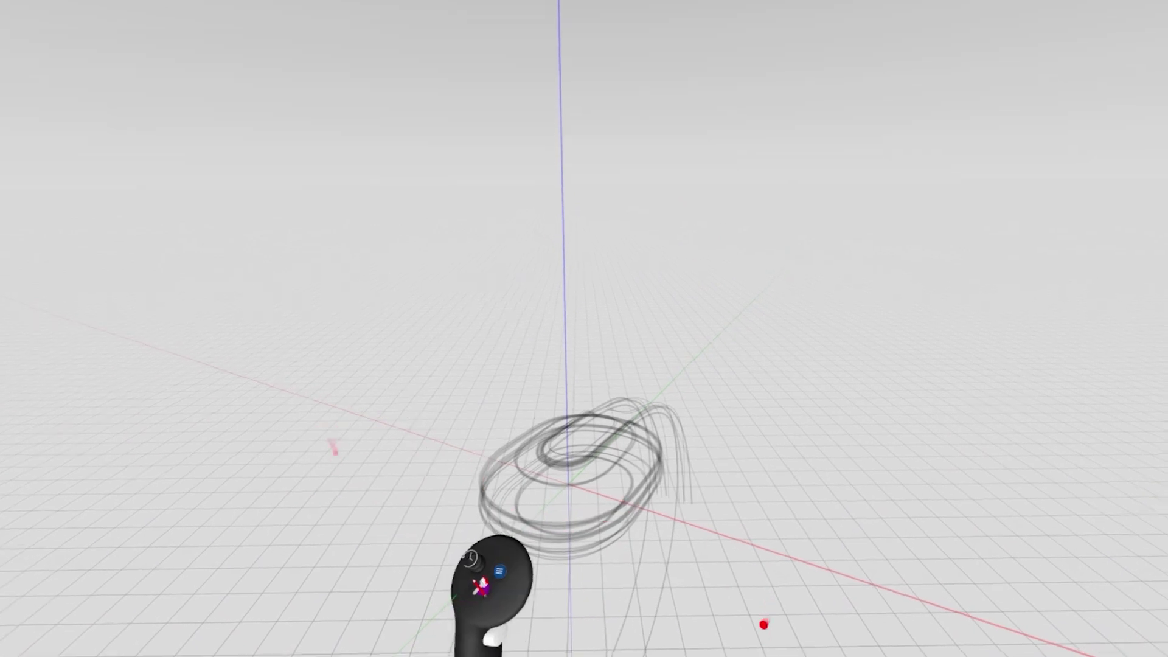
Step: Choose the Cylinder primitive and place one over the flat ear cup outline
{"action": "left_click", "coordinate": [594, 542]}
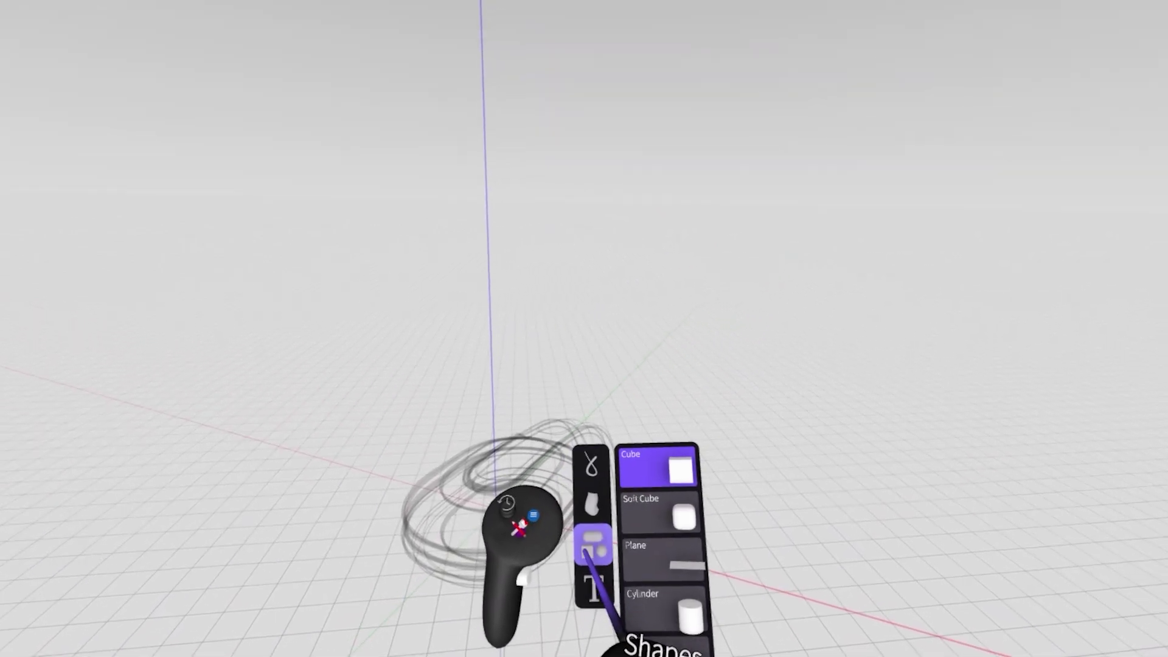
{"action": "left_click", "coordinate": [589, 541]}
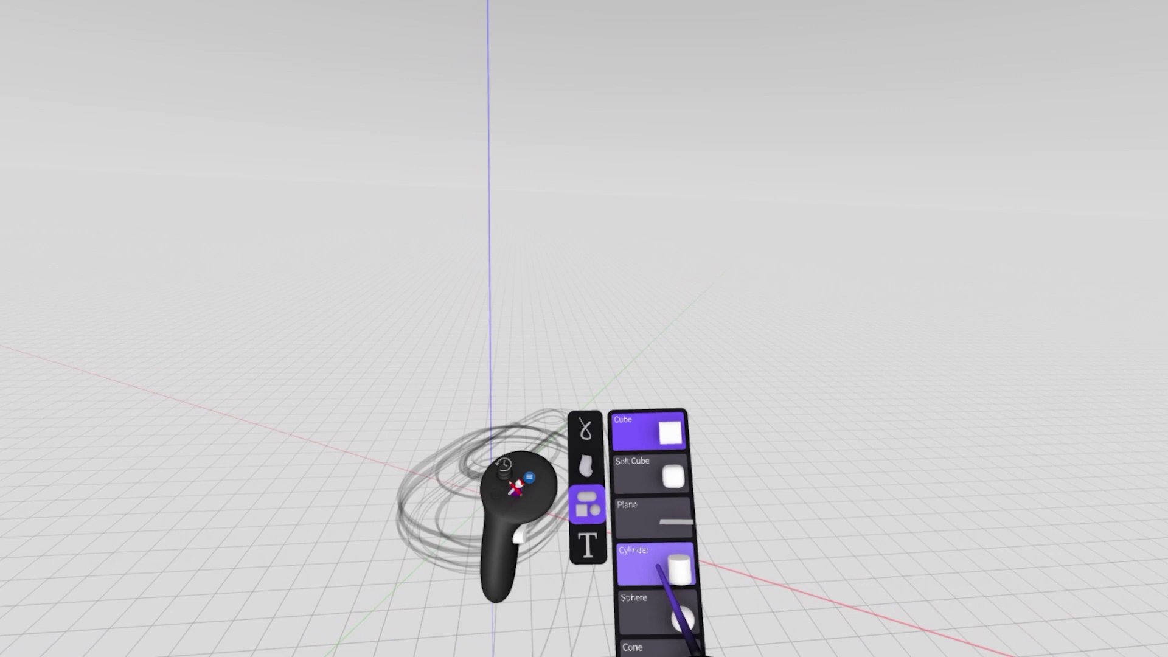
{"action": "left_click", "coordinate": [591, 494]}
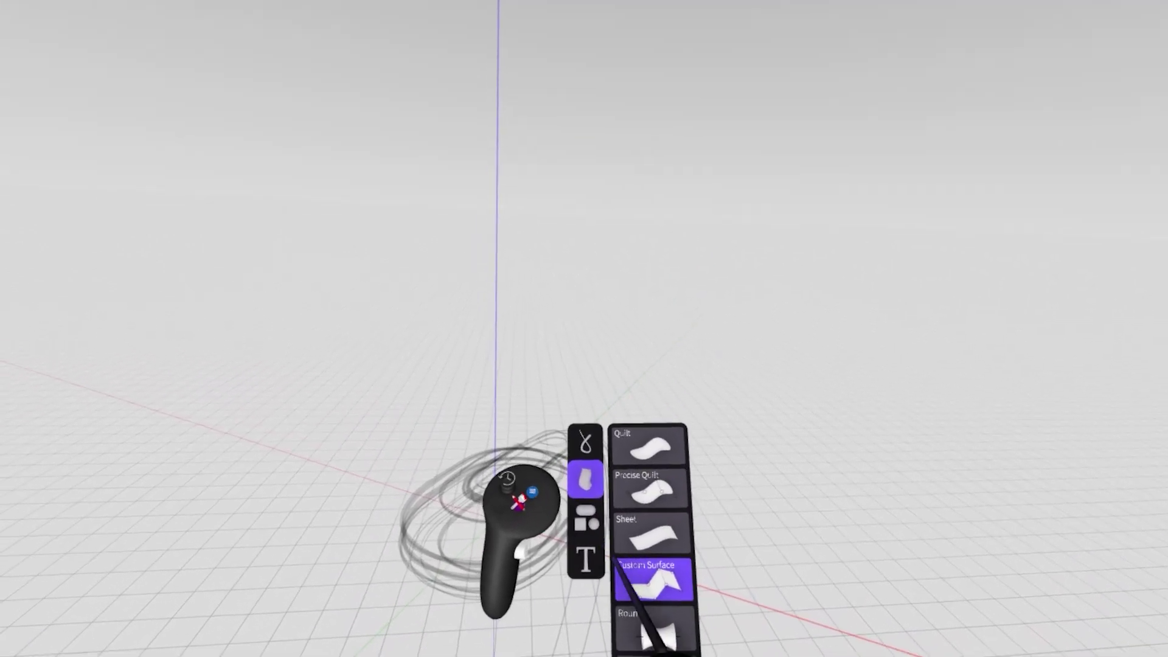
{"action": "left_click", "coordinate": [586, 518]}
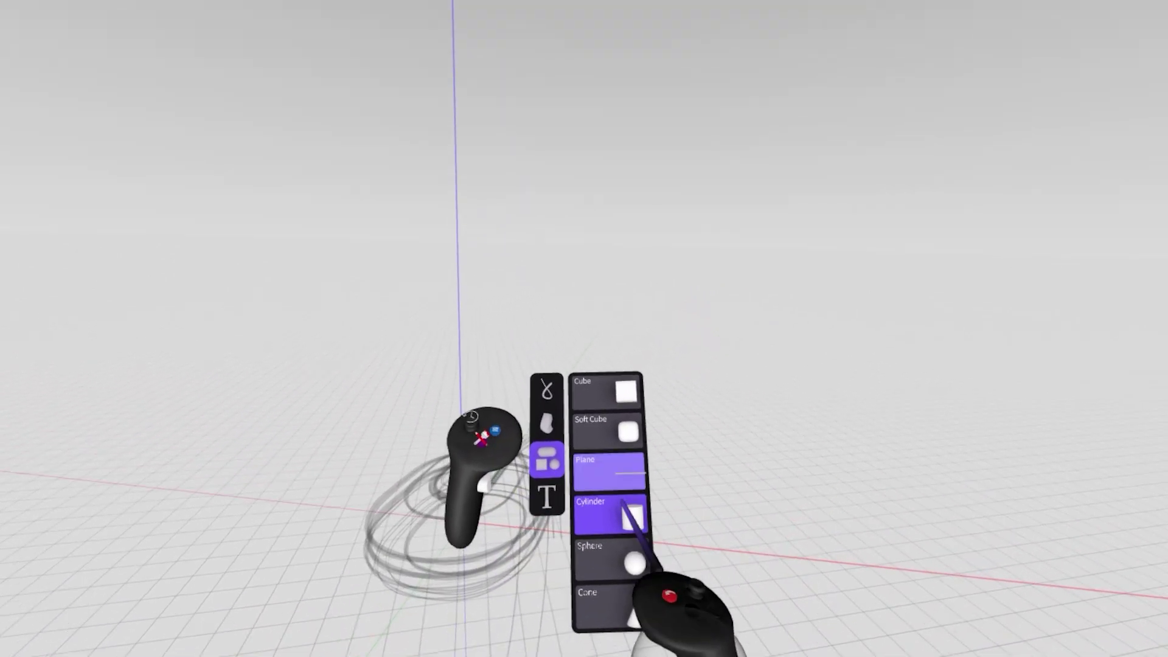
{"action": "left_click", "coordinate": [630, 514]}
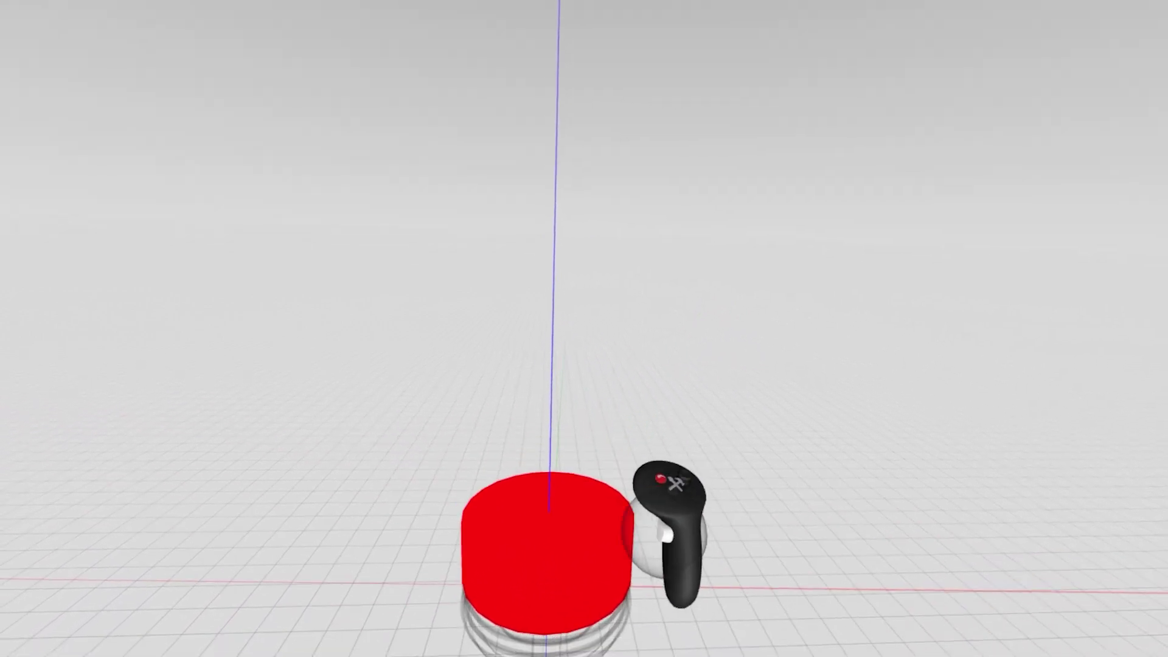
{"action": "left_click", "coordinate": [764, 523]}
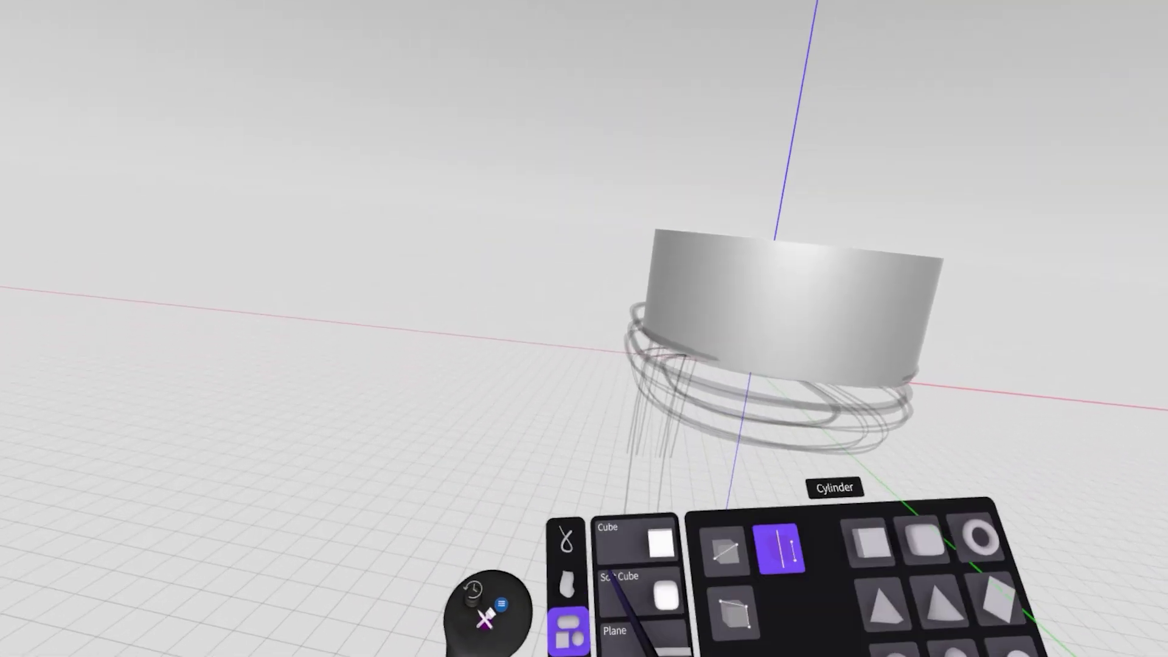
Step: Try adjusting the cylinder through its edit handles against the ear cup sketch
{"action": "left_click", "coordinate": [555, 551]}
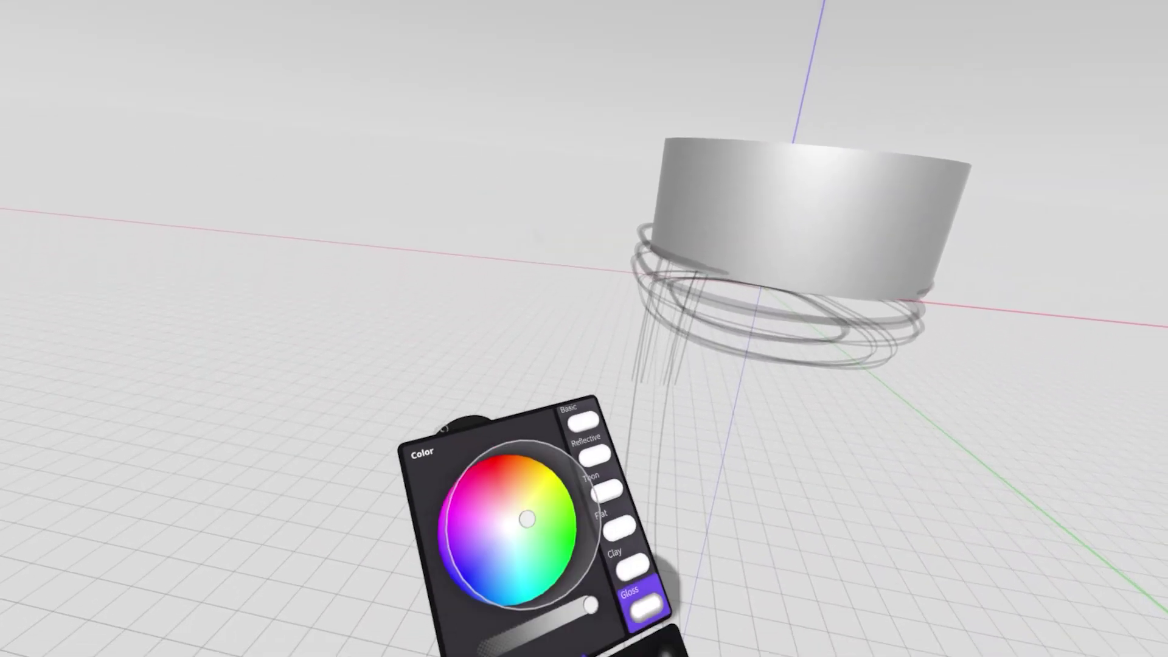
{"action": "mouse_move", "coordinate": [577, 352]}
{"action": "left_mouse_down"}
{"action": "mouse_move", "coordinate": [552, 432]}
{"action": "mouse_move", "coordinate": [778, 447]}
{"action": "left_mouse_up"}
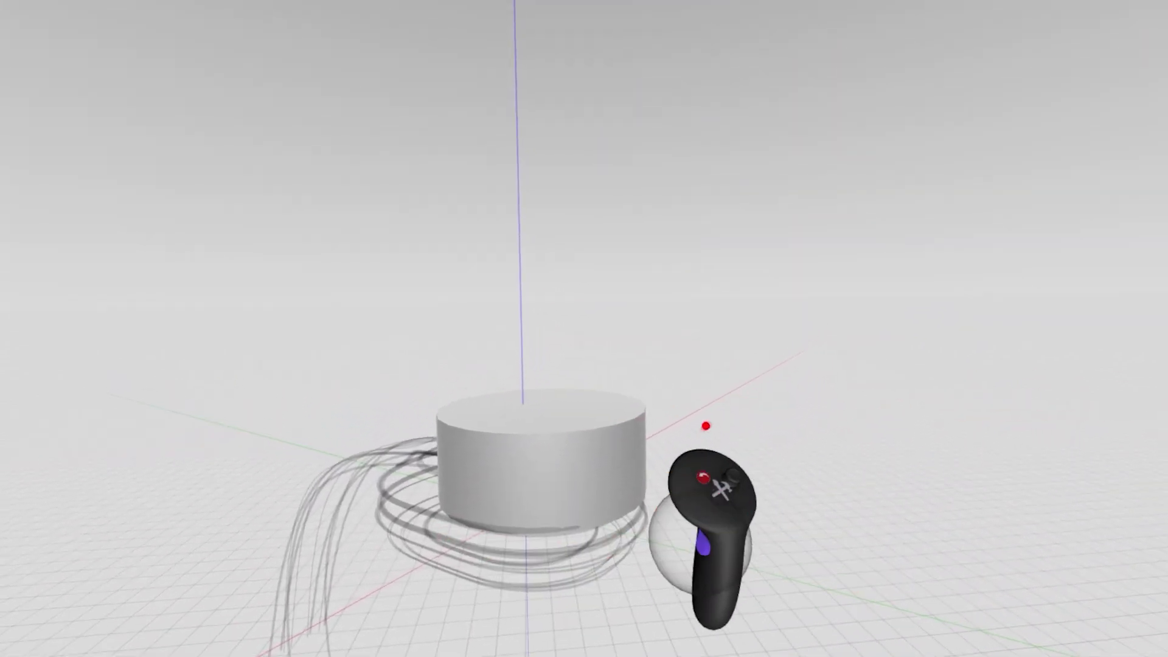
{"action": "left_click", "coordinate": [647, 456]}
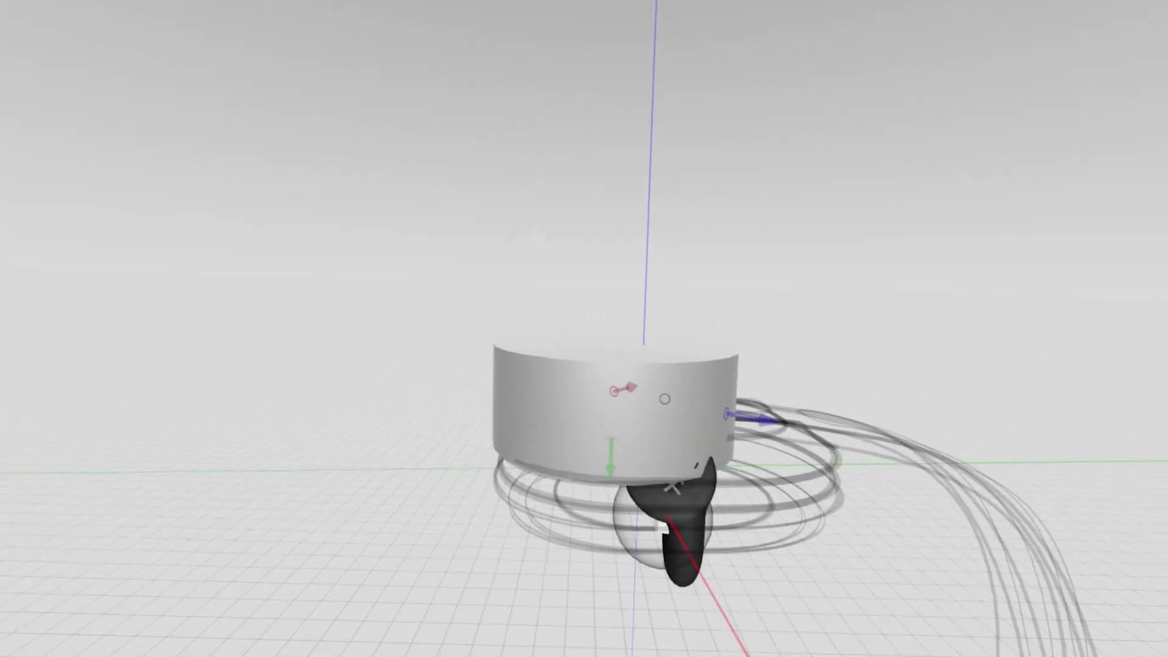
{"action": "left_click_drag", "start_coordinate": [611, 522], "coordinate": [613, 484]}
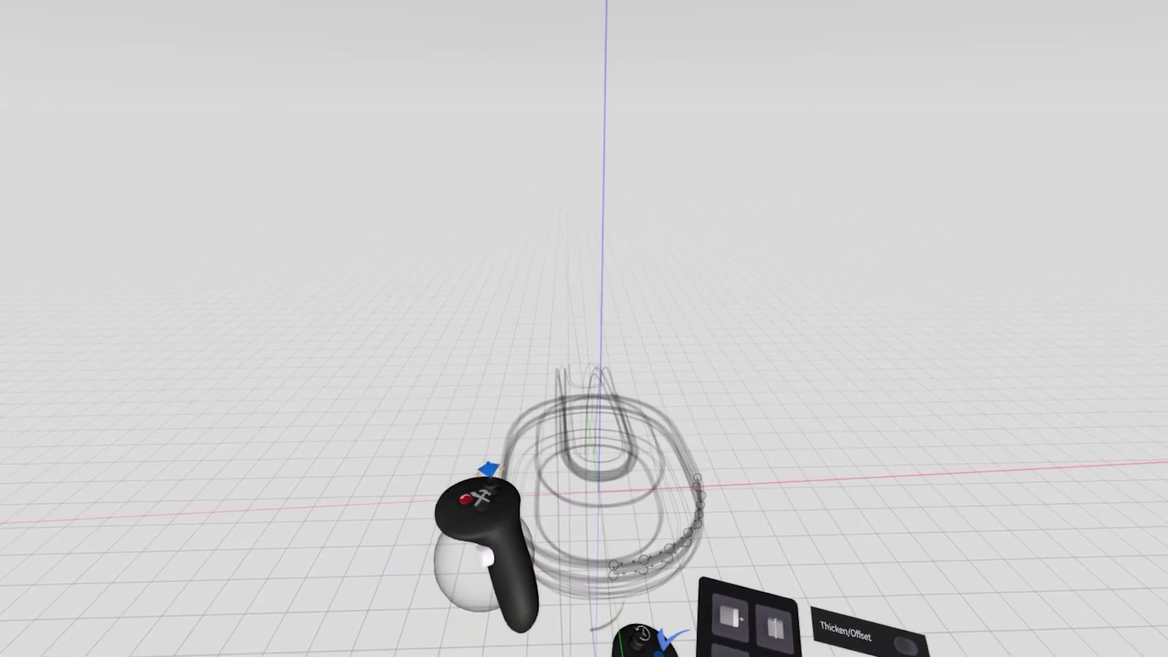
Step: Rotate the curved surface strip and move it onto the ear cup's outer outline, aligning its ends with the sketch
{"action": "left_click", "coordinate": [619, 629]}
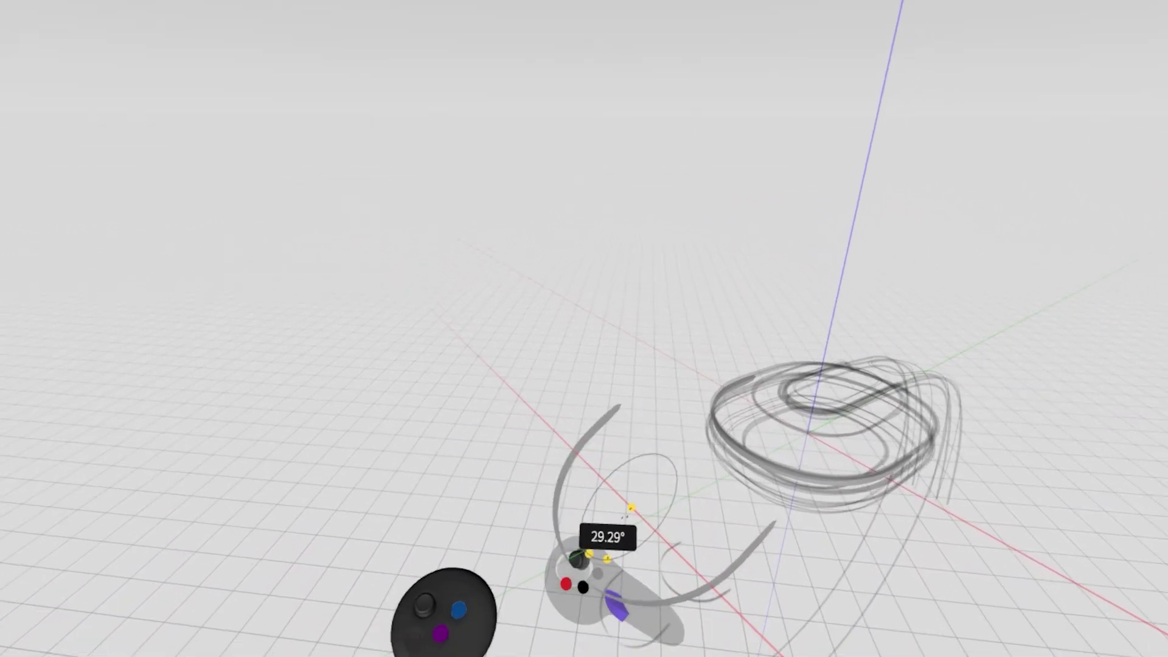
{"action": "mouse_move", "coordinate": [577, 559]}
{"action": "left_mouse_down"}
{"action": "mouse_move", "coordinate": [612, 534]}
{"action": "mouse_move", "coordinate": [586, 553]}
{"action": "mouse_move", "coordinate": [606, 549]}
{"action": "left_mouse_up"}
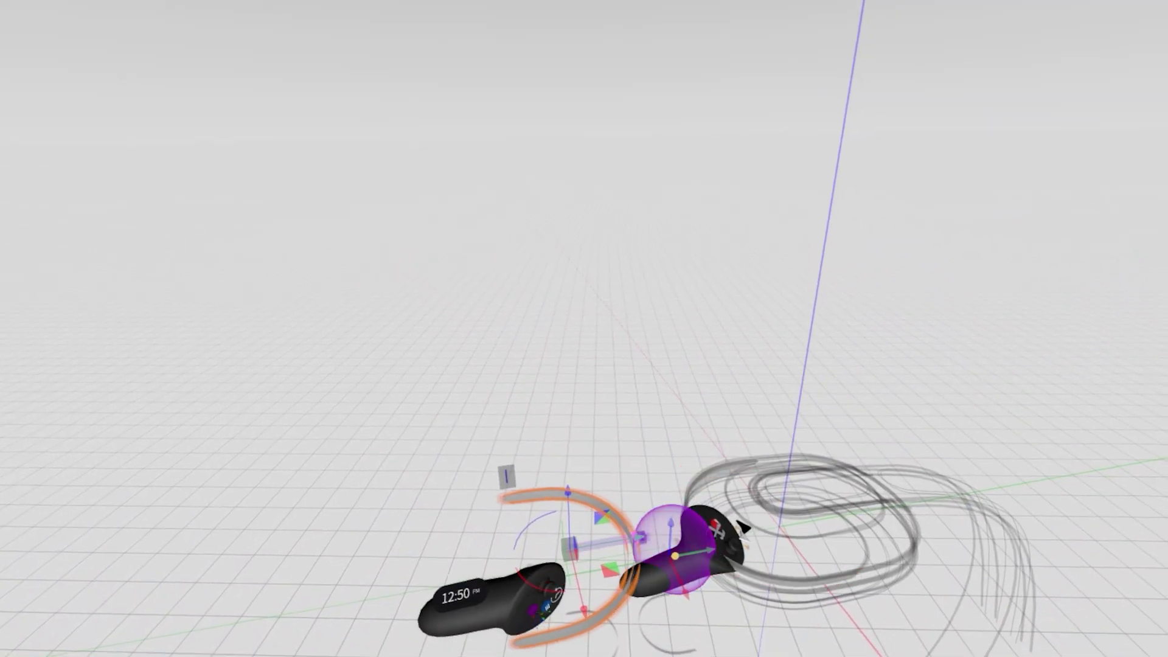
{"action": "mouse_move", "coordinate": [673, 553]}
{"action": "left_mouse_down"}
{"action": "mouse_move", "coordinate": [949, 499]}
{"action": "mouse_move", "coordinate": [870, 492]}
{"action": "left_mouse_up"}
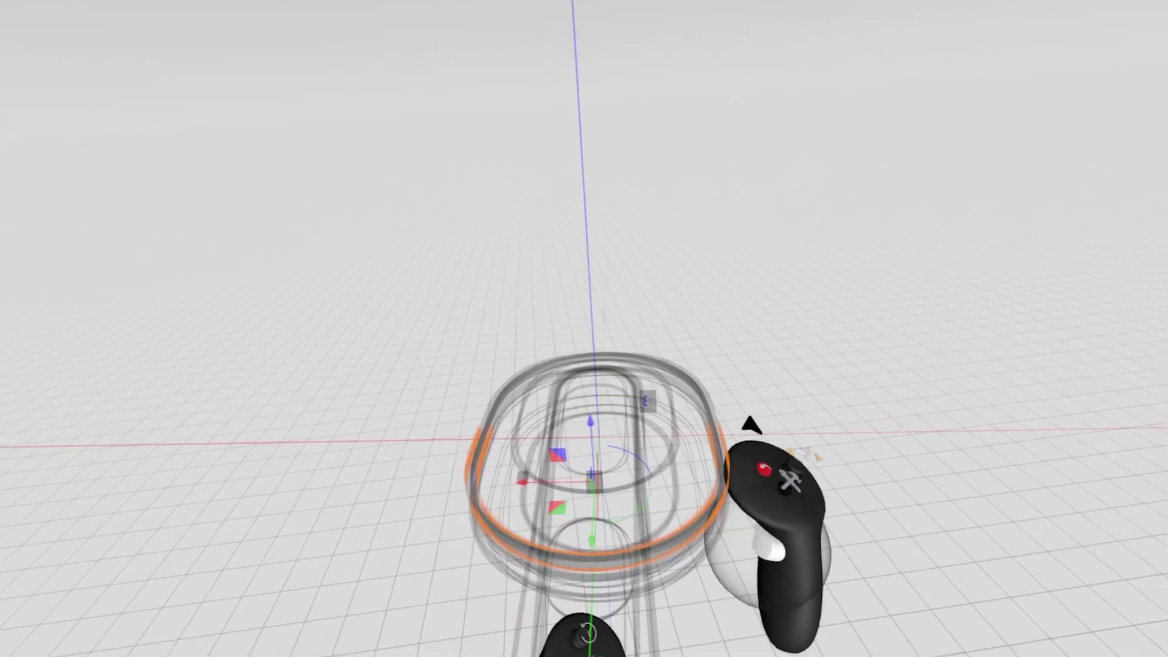
{"action": "left_click_drag", "start_coordinate": [657, 498], "coordinate": [674, 500]}
{"action": "middle_click_drag", "start_coordinate": [844, 405], "coordinate": [765, 492]}
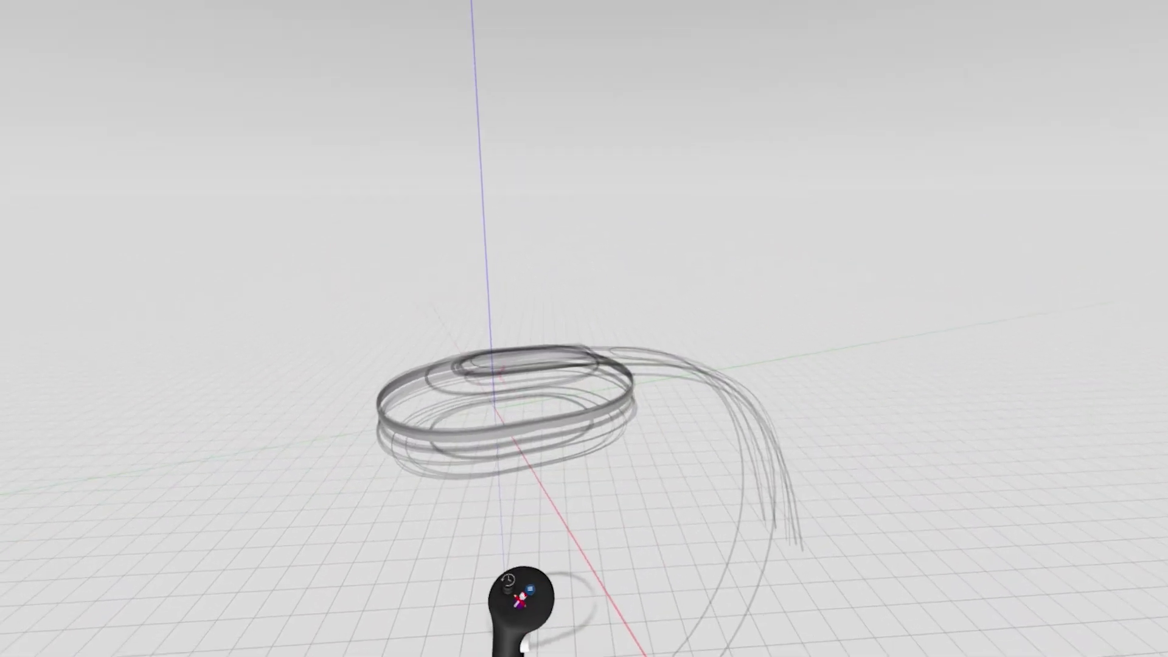
{"action": "left_click_drag", "start_coordinate": [727, 545], "coordinate": [744, 549]}
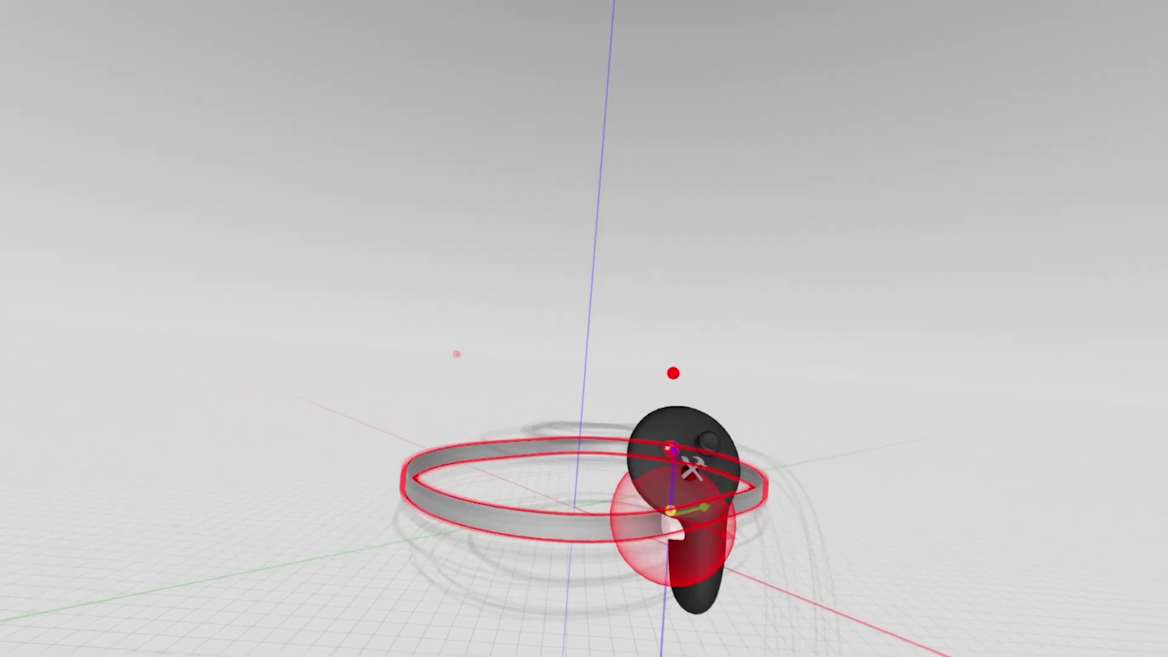
Step: Fit the strip to the ear cup's outer outline and bridge the inner and outer rings with connecting faces
{"action": "left_click_drag", "start_coordinate": [673, 574], "coordinate": [682, 489]}
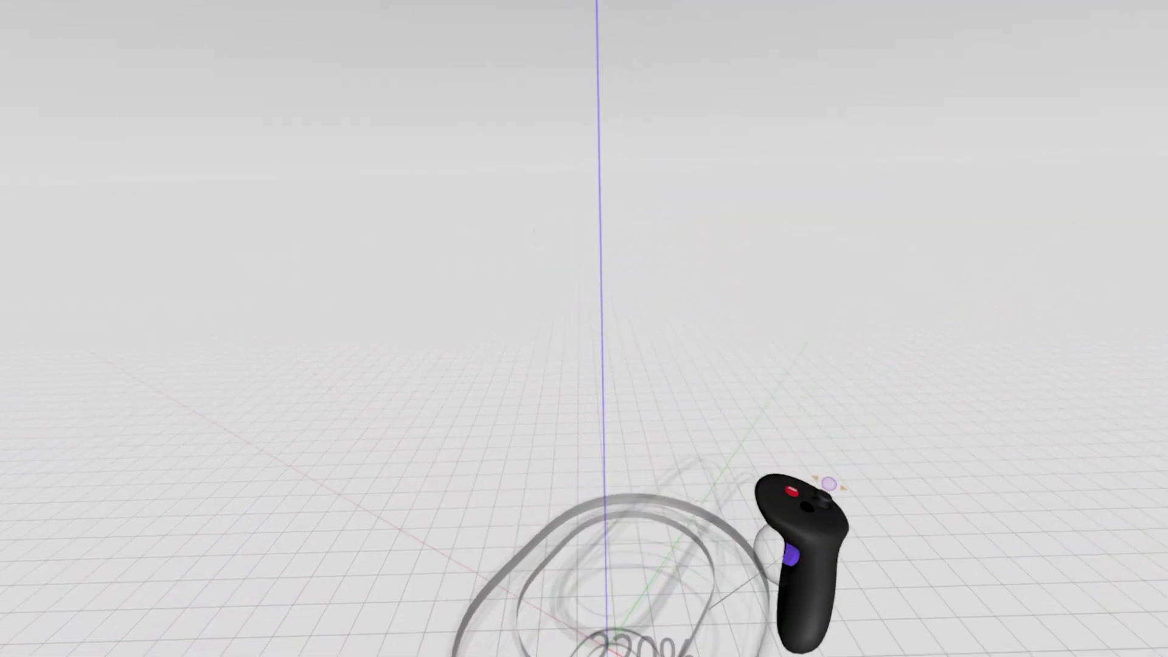
{"action": "left_click", "coordinate": [656, 613]}
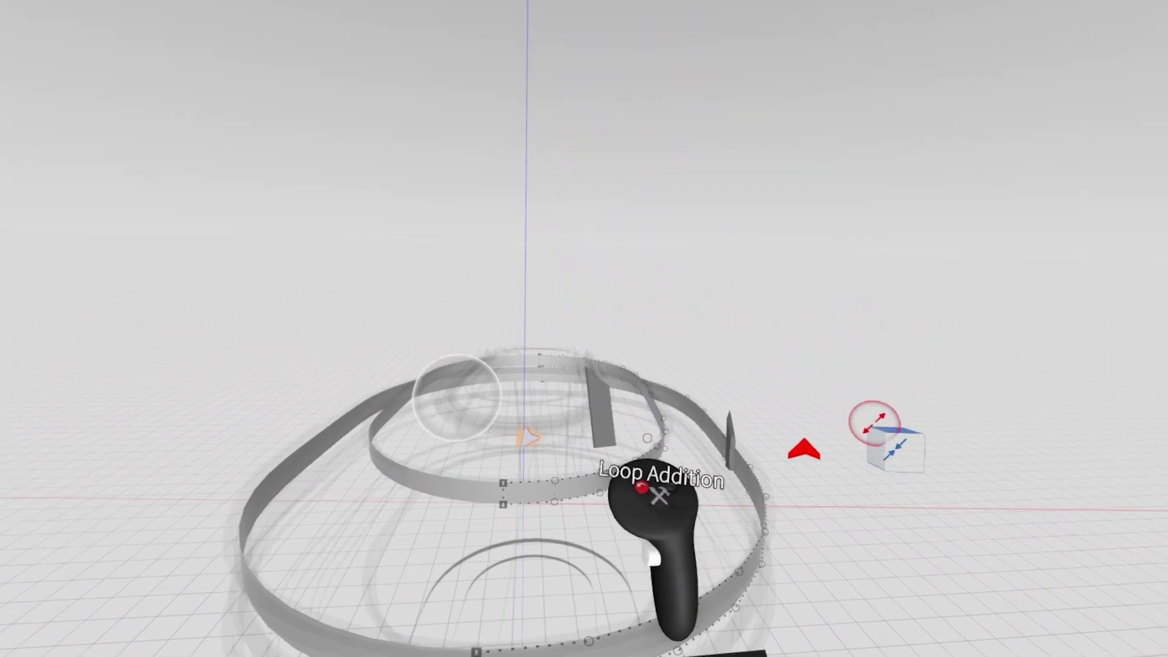
{"action": "left_click_drag", "start_coordinate": [610, 543], "coordinate": [652, 406]}
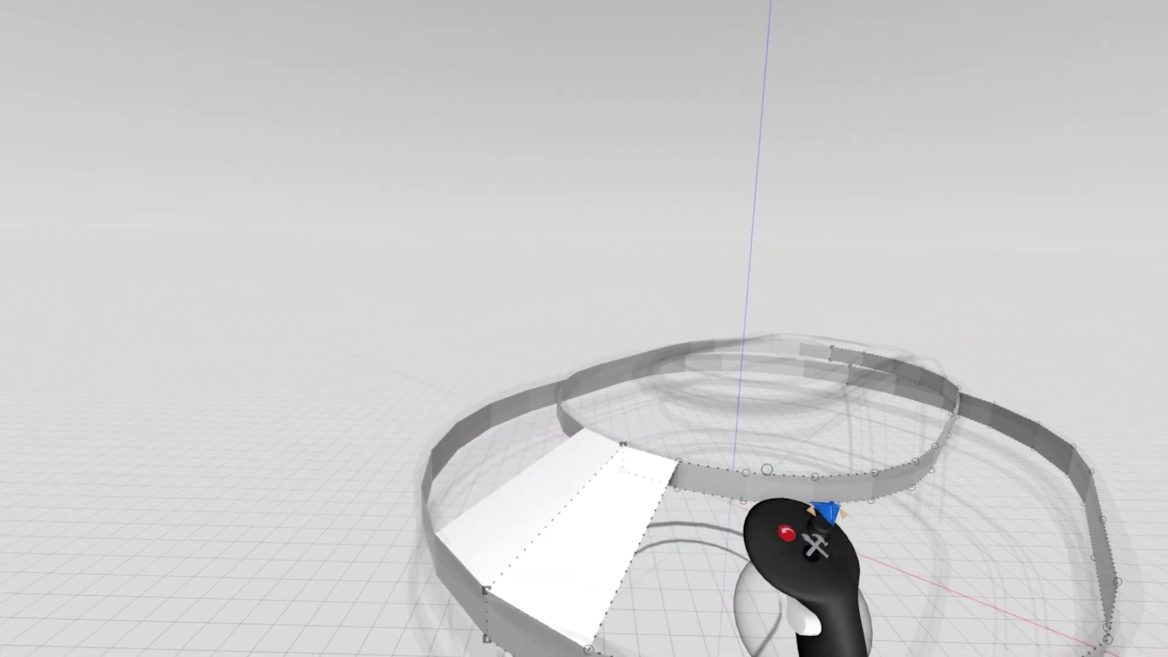
{"action": "mouse_move", "coordinate": [567, 530]}
{"action": "left_mouse_down"}
{"action": "mouse_move", "coordinate": [570, 547]}
{"action": "mouse_move", "coordinate": [577, 537]}
{"action": "left_mouse_up"}
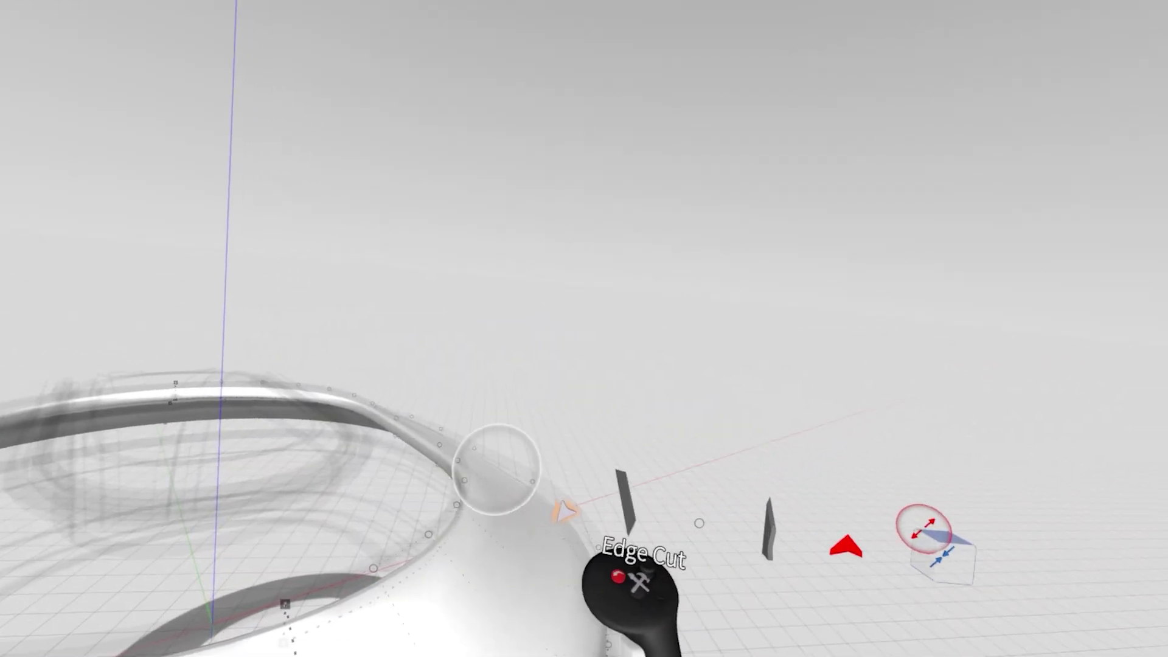
Step: Cut an edge loop around the sloped surface between the rings and move it to reshape the ear cup's curvature
{"action": "left_click", "coordinate": [582, 595]}
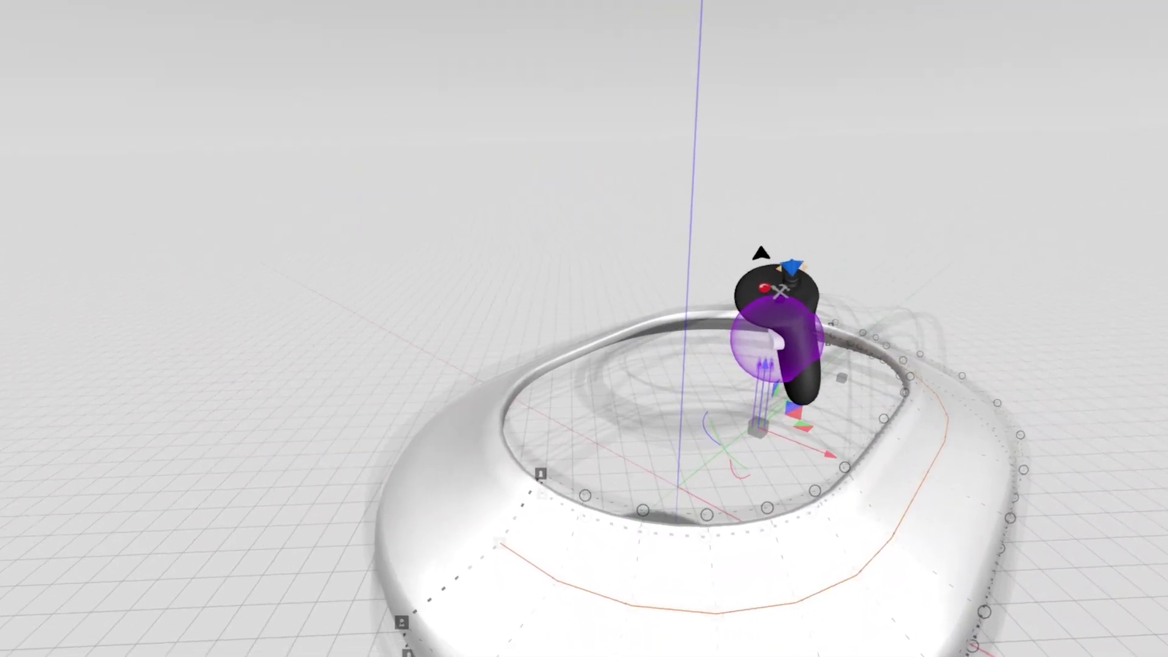
{"action": "left_click_drag", "start_coordinate": [768, 341], "coordinate": [812, 350]}
{"action": "left_click_drag", "start_coordinate": [774, 394], "coordinate": [906, 393]}
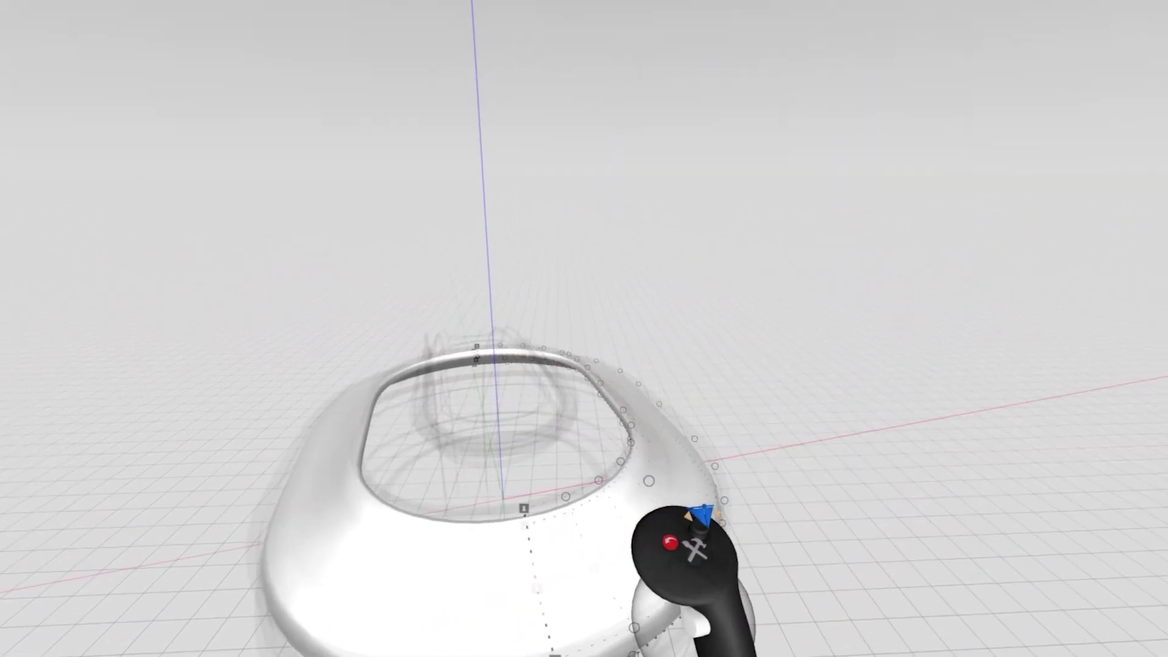
{"action": "left_click_drag", "start_coordinate": [702, 513], "coordinate": [845, 411]}
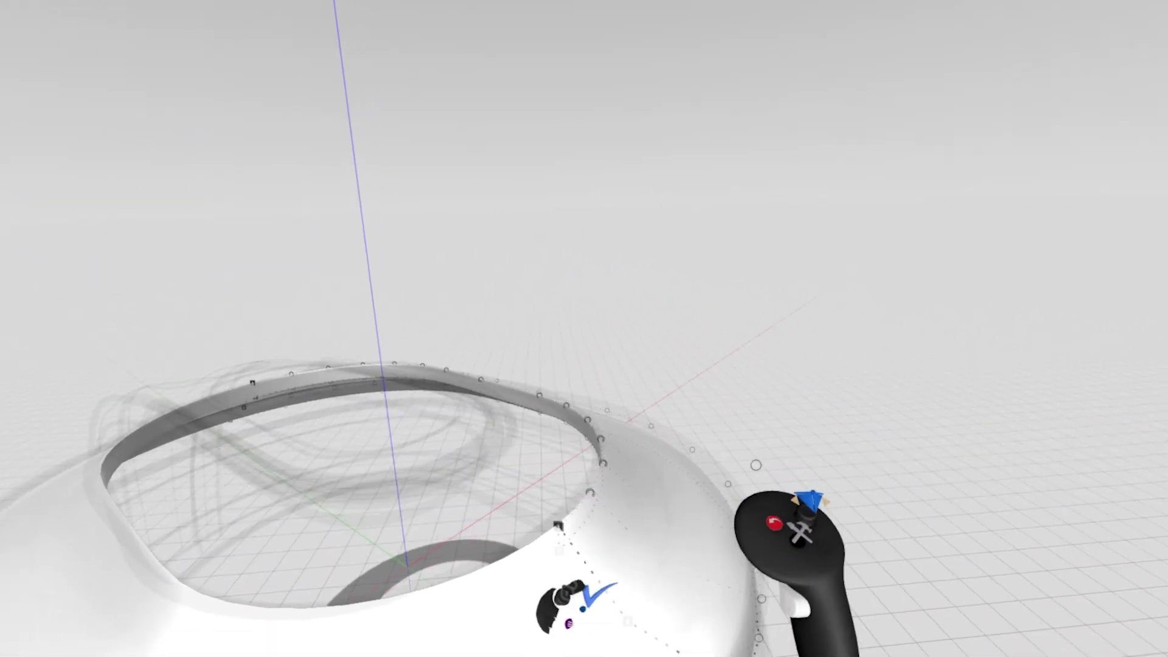
Step: Add a supporting edge loop close to the ear cup's outer rim to tighten its rounded edge
{"action": "left_click_drag", "start_coordinate": [670, 439], "coordinate": [709, 472]}
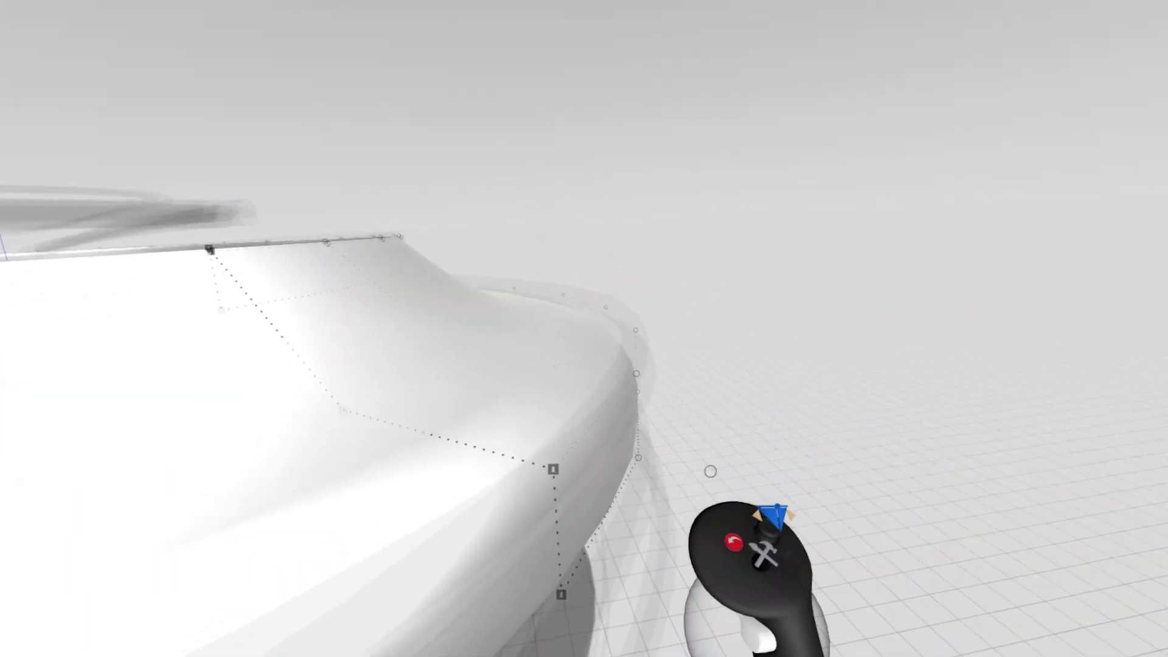
{"action": "left_click", "coordinate": [575, 494]}
{"action": "left_click", "coordinate": [555, 484]}
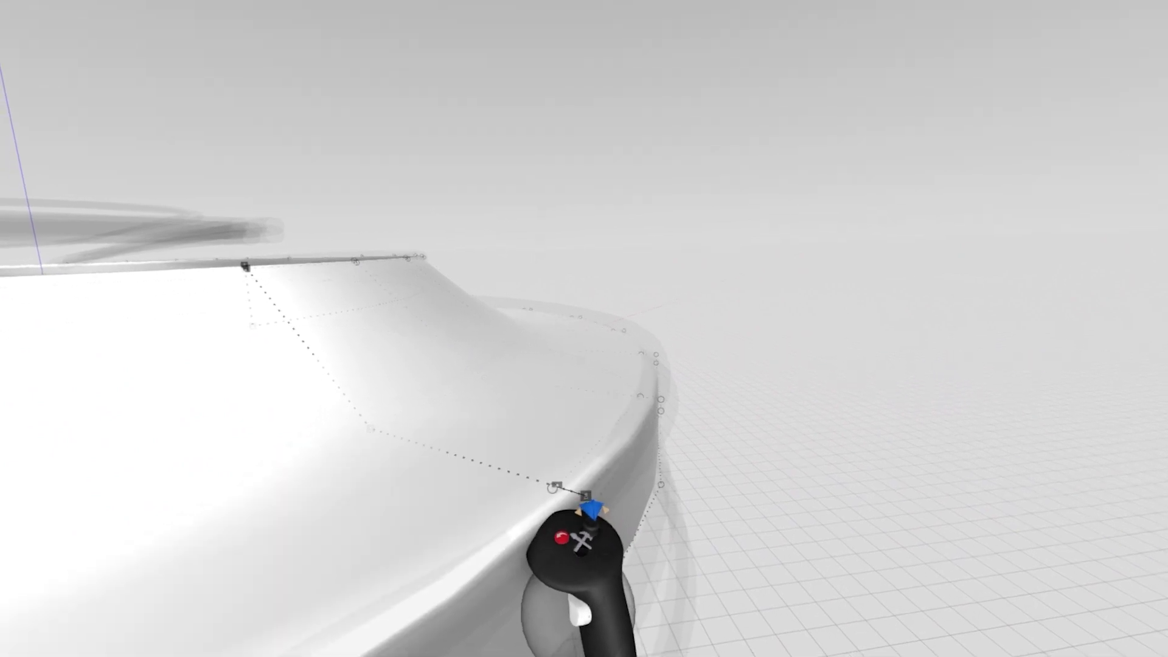